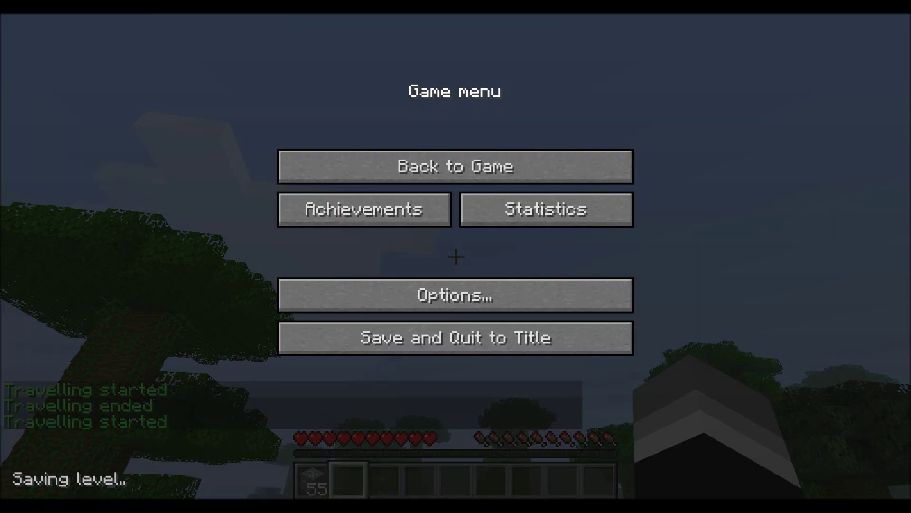
Return to the game and stop the running camera travel with a chat command.
{"action": "left_click", "coordinate": [455, 166]}
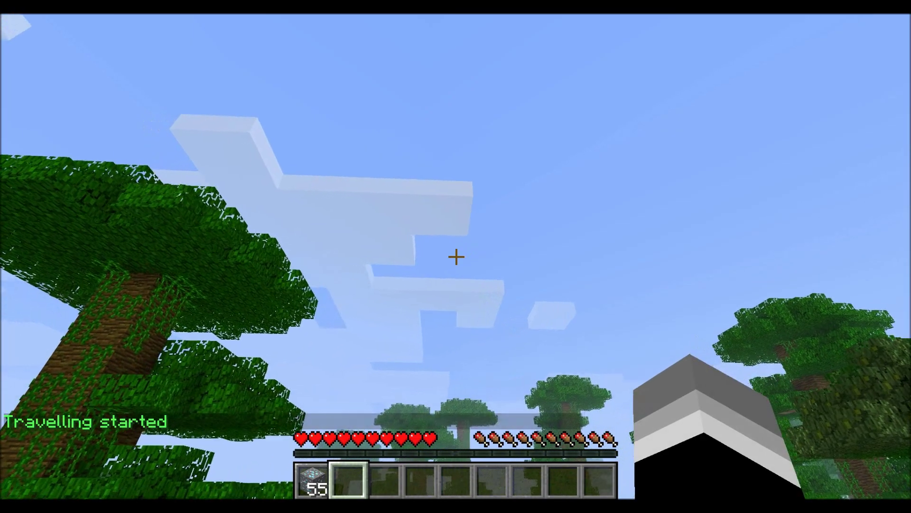
{"action": "key", "text": "t"}
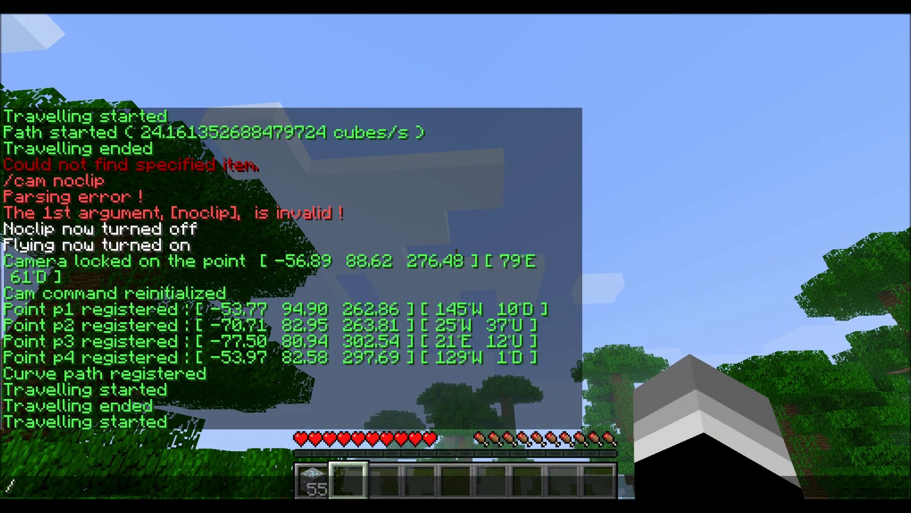
{"action": "key", "text": "Return"}
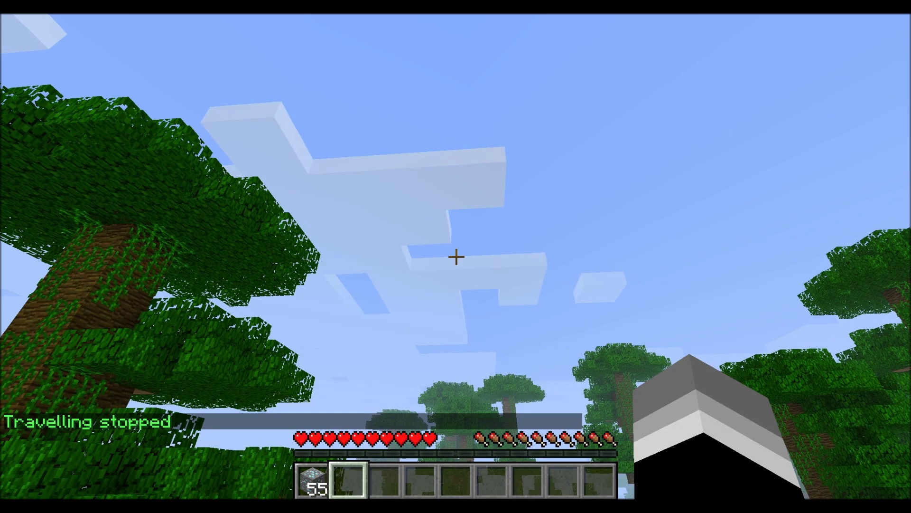
Fly above the diamond ore pillar, look down at its top block and lock the camera on it with /cam target.
{"action": "key", "text": "space"}
{"action": "key", "text": "w"}
{"action": "key", "text": "w"}
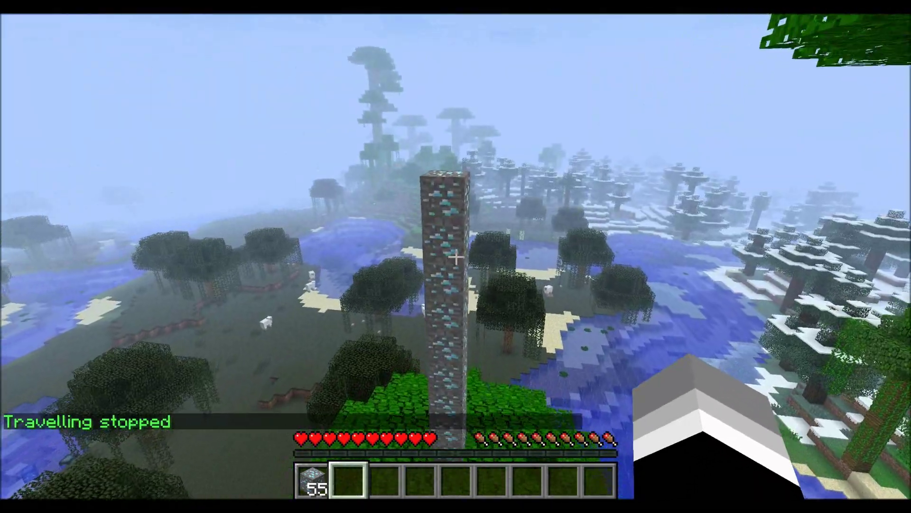
{"action": "key", "text": "w"}
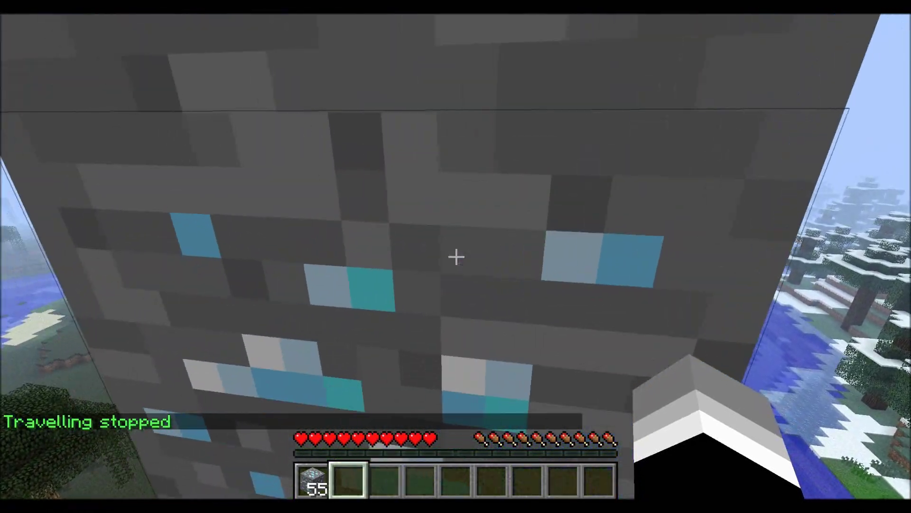
{"action": "key", "text": "space"}
{"action": "key", "text": "w"}
{"action": "key", "text": "shift"}
{"action": "key", "text": "t"}
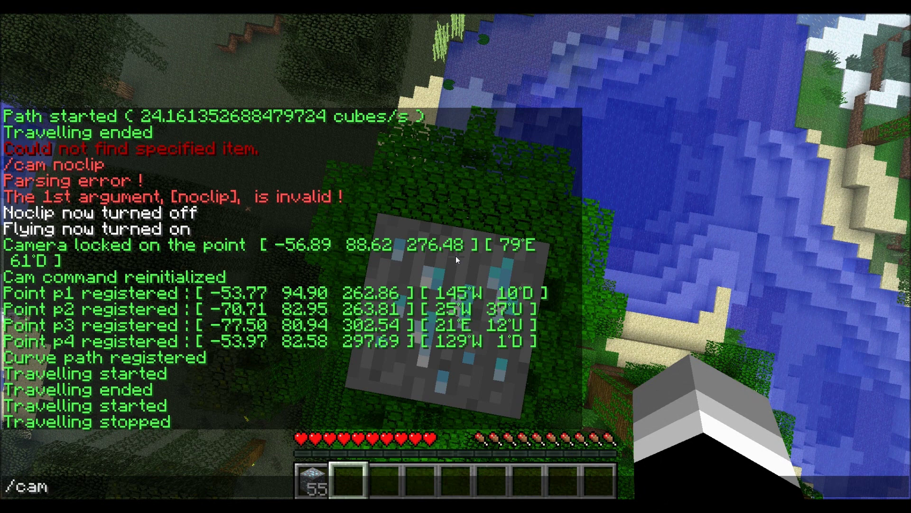
{"action": "type", "text": "/cam target"}
{"action": "key", "text": "Return"}
Run the registered camera path over 25 seconds with /cam start 25s.
{"action": "key", "text": "slash"}
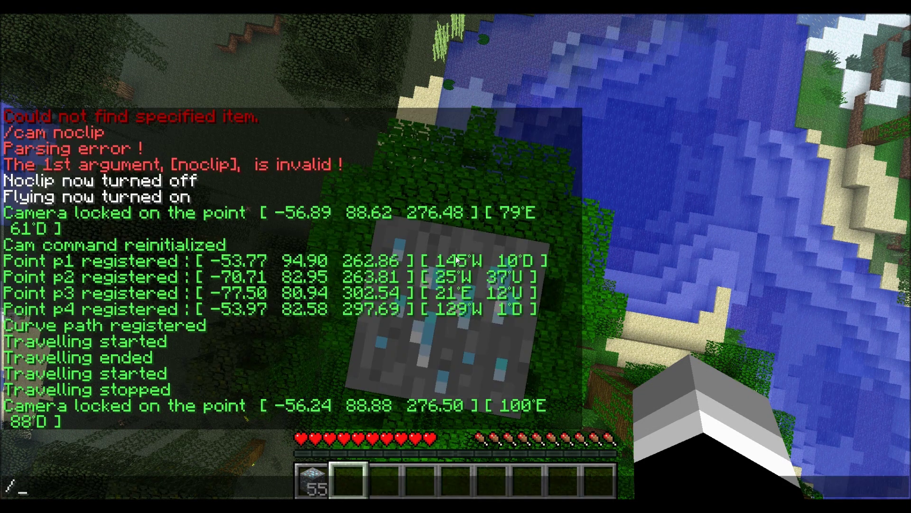
{"action": "type", "text": "cam start 25s"}
{"action": "key", "text": "Return"}
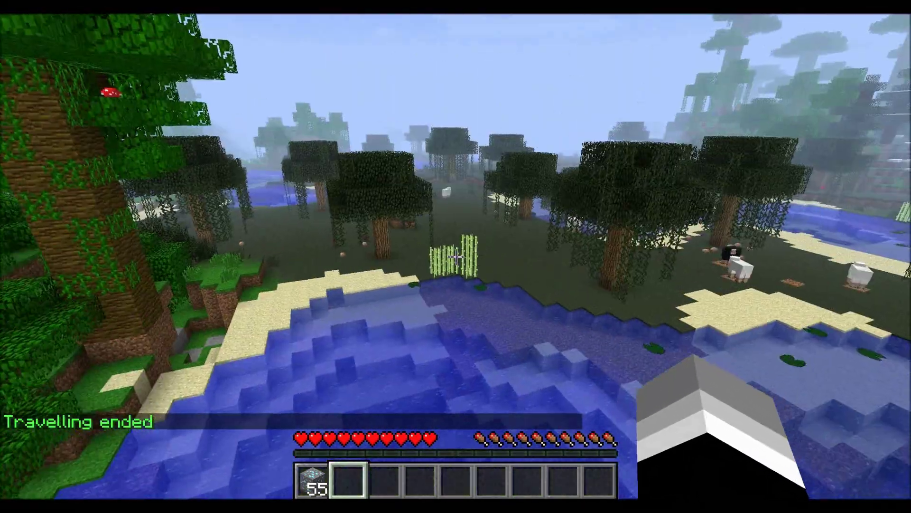
{"action": "key", "text": "w"}
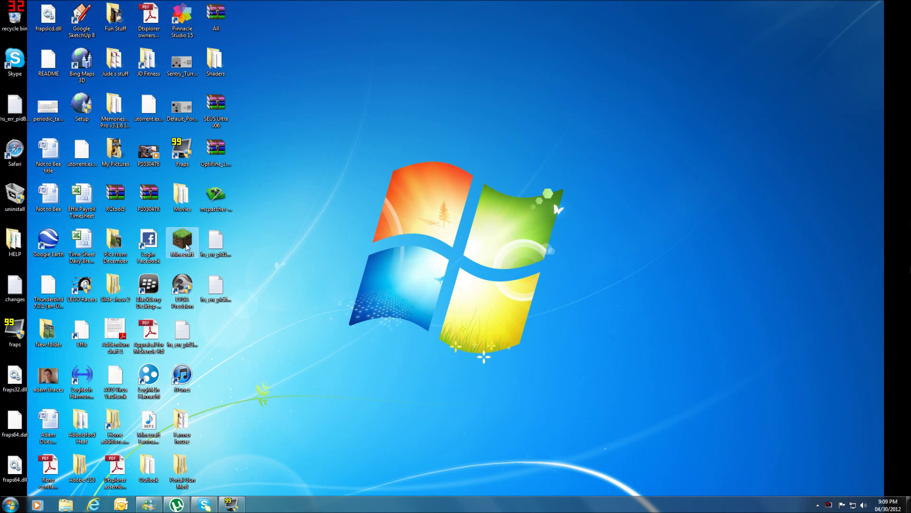
Find %appdata% from the Windows desktop, open the .minecraft folder inside Roaming and move its window clear of the desktop icons.
{"action": "key", "text": "super"}
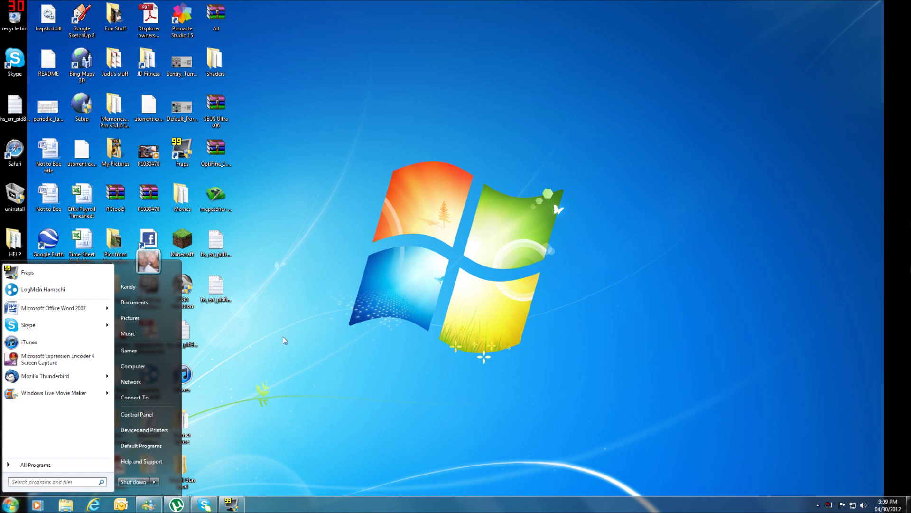
{"action": "type", "text": "%appda"}
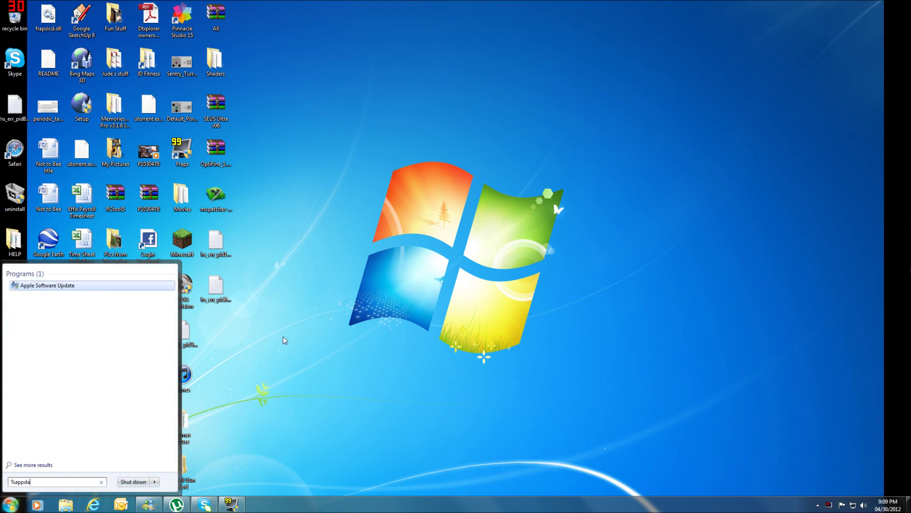
{"action": "type", "text": "ta%"}
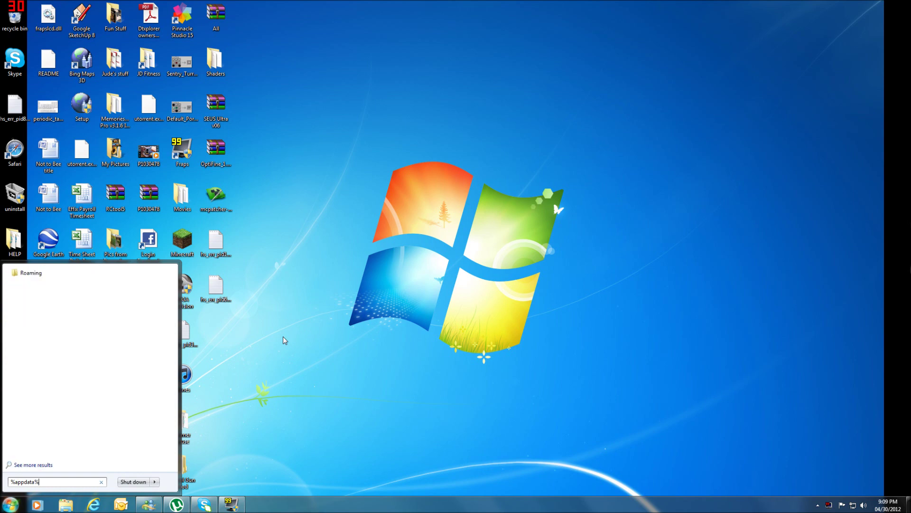
{"action": "left_click", "coordinate": [29, 271]}
{"action": "double_click", "coordinate": [289, 162]}
{"action": "left_click_drag", "start_coordinate": [300, 95], "coordinate": [396, 188]}
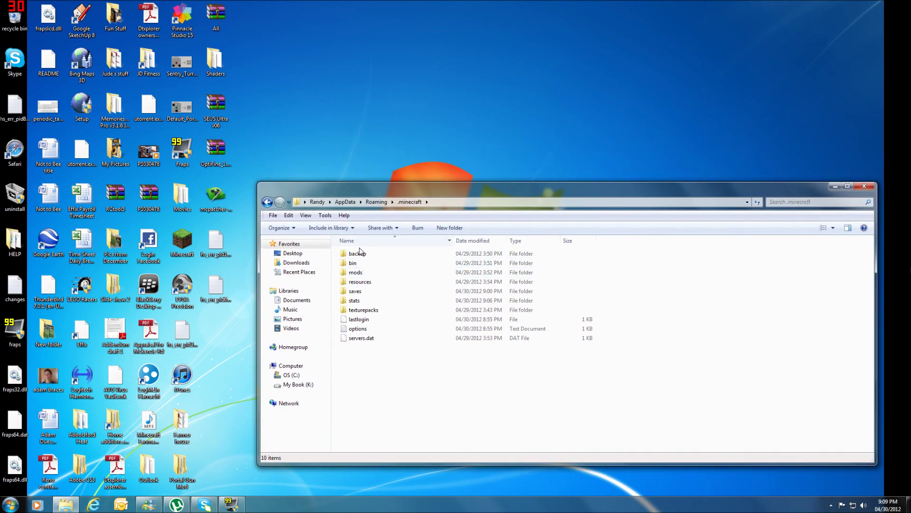
Check the contents of the saves folder and move the folder from .minecraft to the desktop as a backup.
{"action": "double_click", "coordinate": [356, 291]}
{"action": "left_click", "coordinate": [269, 203]}
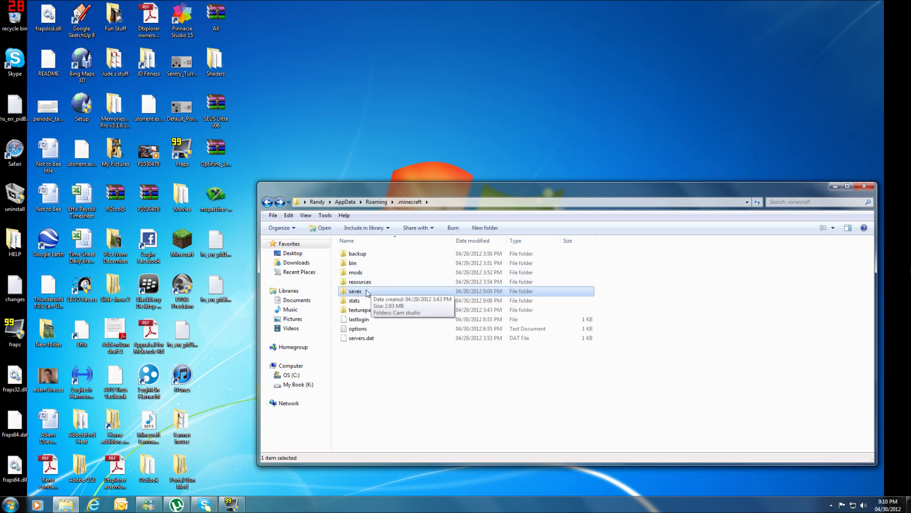
{"action": "double_click", "coordinate": [356, 291]}
{"action": "left_click", "coordinate": [270, 203]}
{"action": "left_click_drag", "start_coordinate": [372, 291], "coordinate": [405, 75]}
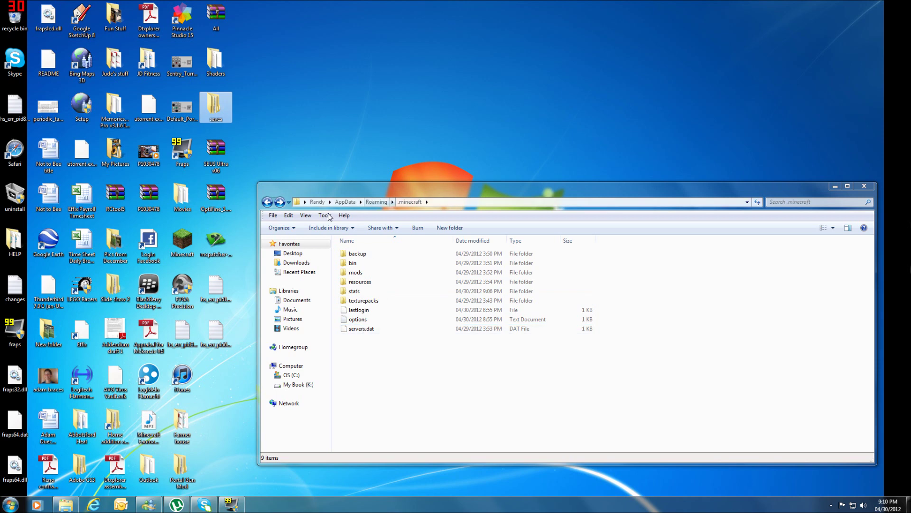
Go back to the Roaming folder and try to delete the whole .minecraft folder.
{"action": "left_click", "coordinate": [267, 201]}
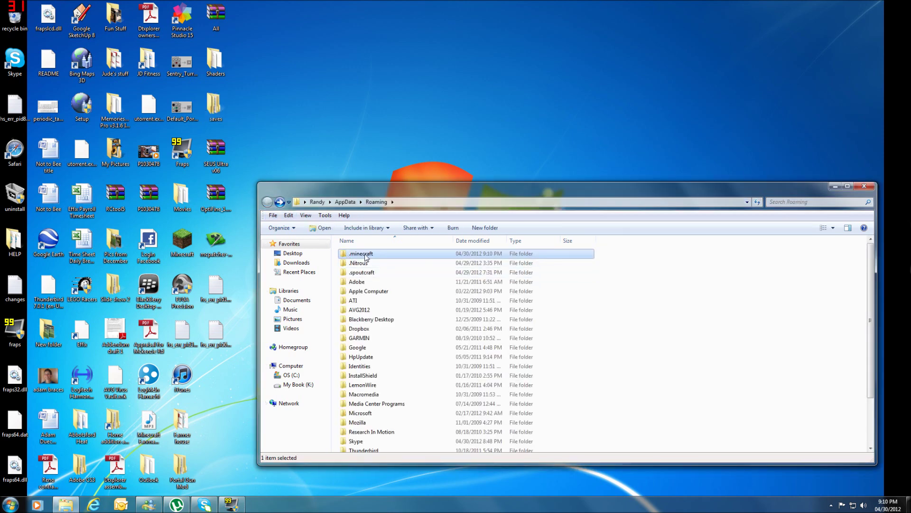
{"action": "right_click", "coordinate": [365, 254]}
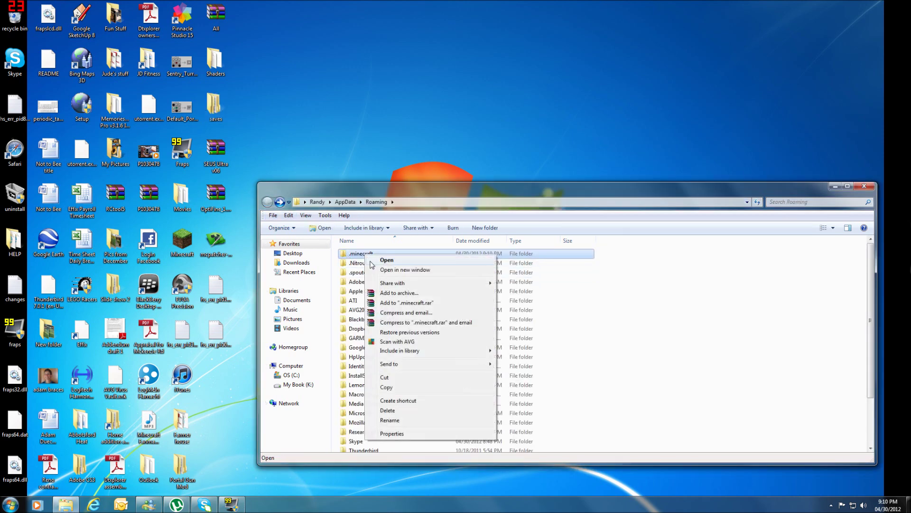
{"action": "left_click", "coordinate": [402, 412]}
{"action": "left_click", "coordinate": [506, 293]}
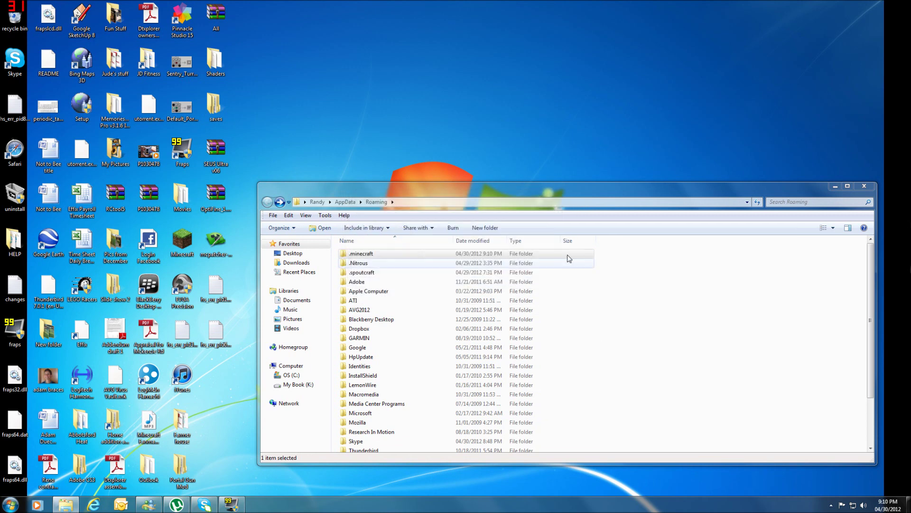
Close the folder window, launch Minecraft and log in with the account username and password.
{"action": "left_click", "coordinate": [864, 186]}
{"action": "double_click", "coordinate": [182, 238]}
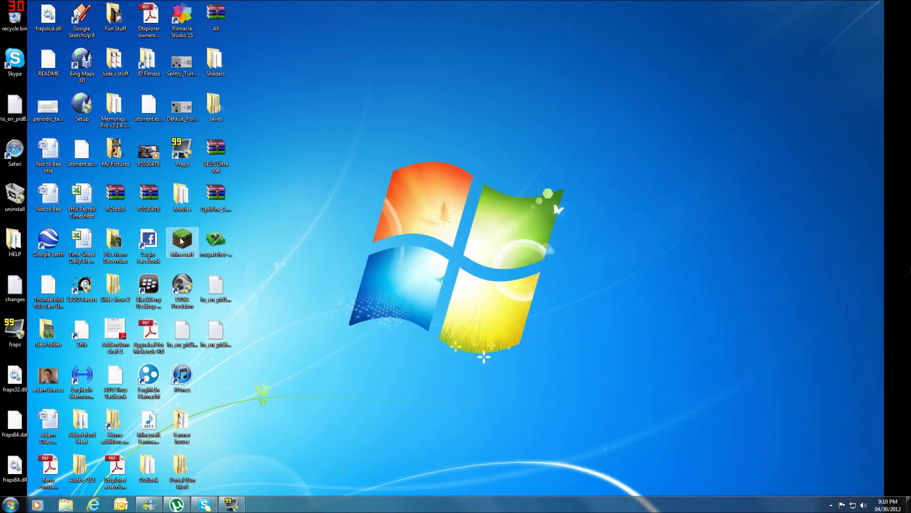
{"action": "left_click", "coordinate": [483, 264]}
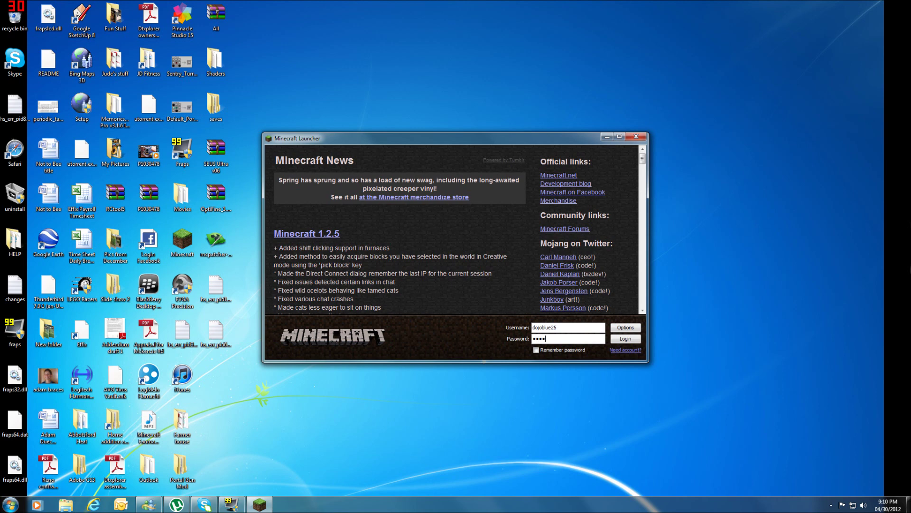
{"action": "key", "text": "Return"}
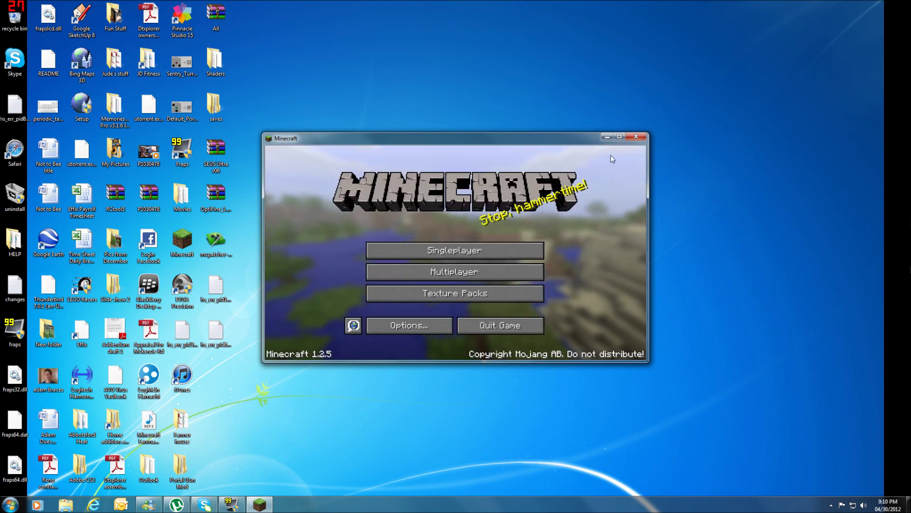
Review the fresh installation's general options and video settings, and return to the title screen.
{"action": "left_click", "coordinate": [416, 325]}
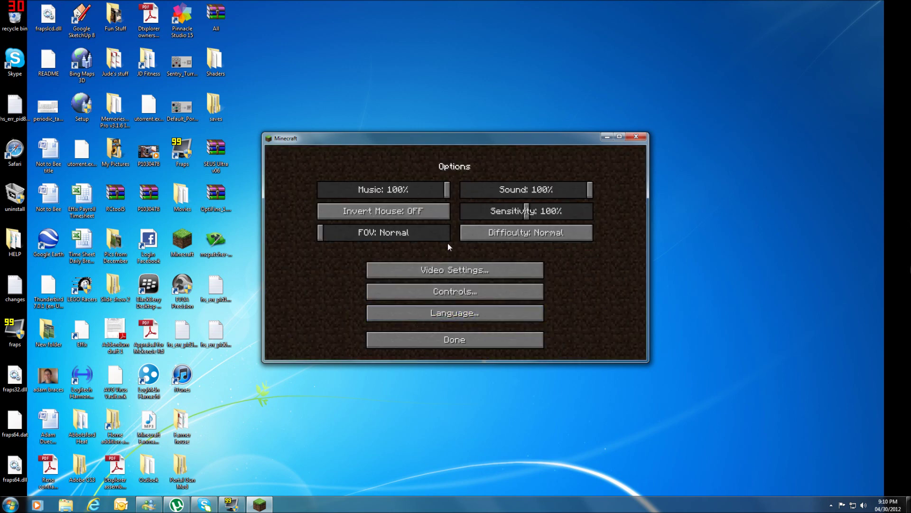
{"action": "left_click", "coordinate": [464, 271]}
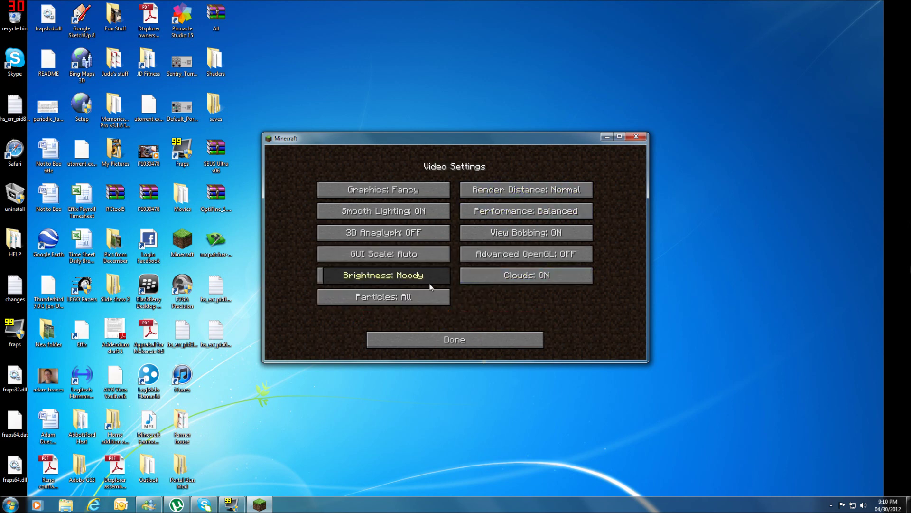
{"action": "left_click", "coordinate": [462, 334]}
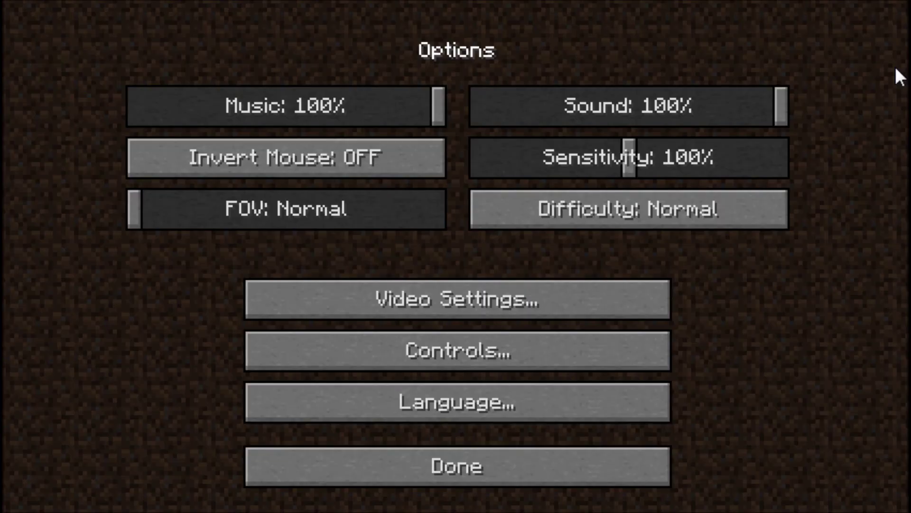
{"action": "left_click", "coordinate": [551, 463]}
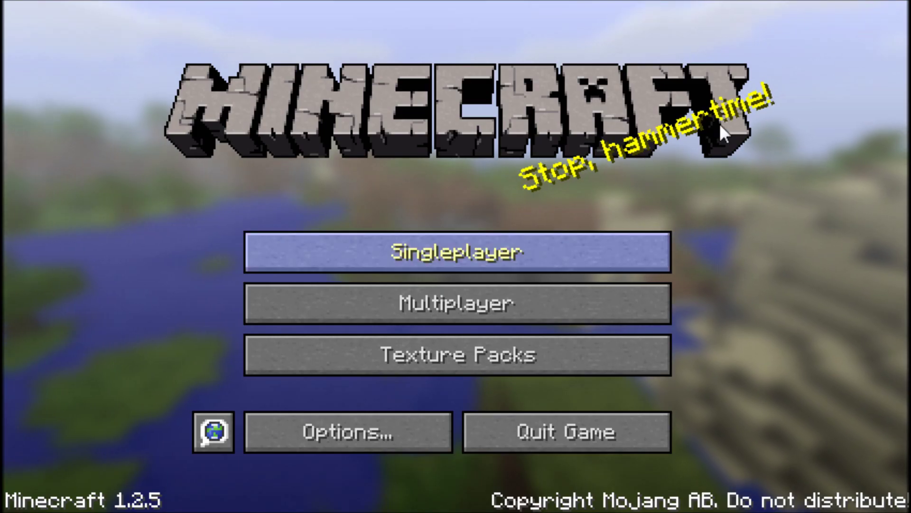
Quit Minecraft, open the regenerated .minecraft folder through %appdata% and reposition its window beside the desktop icons.
{"action": "left_click", "coordinate": [627, 429]}
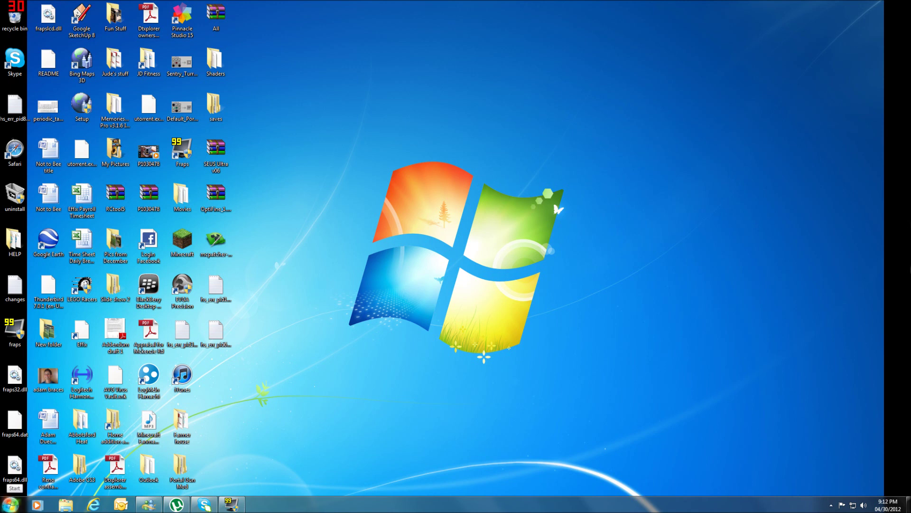
{"action": "left_click", "coordinate": [10, 504]}
{"action": "type", "text": "%appdata%"}
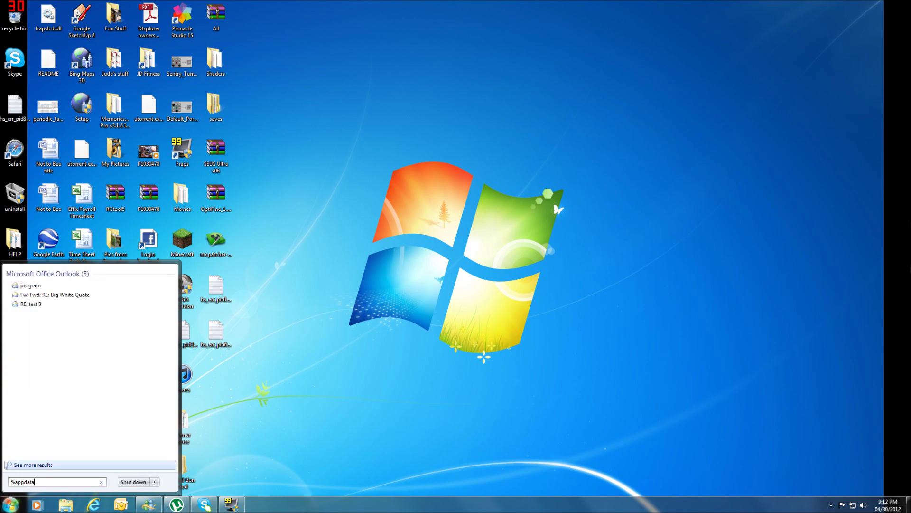
{"action": "left_click", "coordinate": [22, 270]}
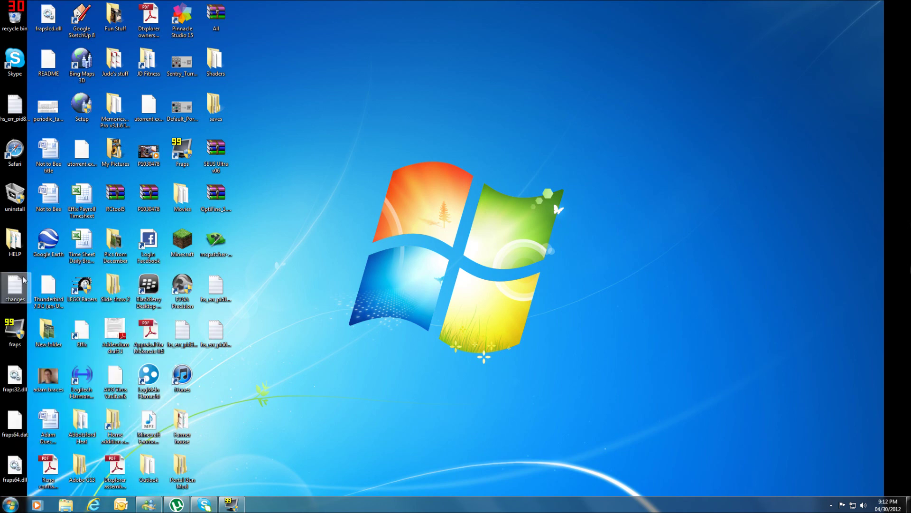
{"action": "double_click", "coordinate": [364, 253]}
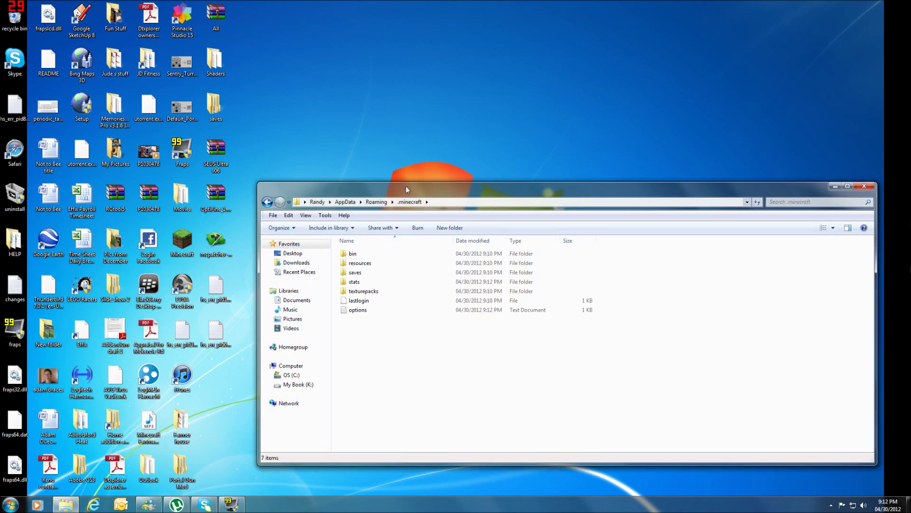
{"action": "left_click_drag", "start_coordinate": [406, 186], "coordinate": [378, 149]}
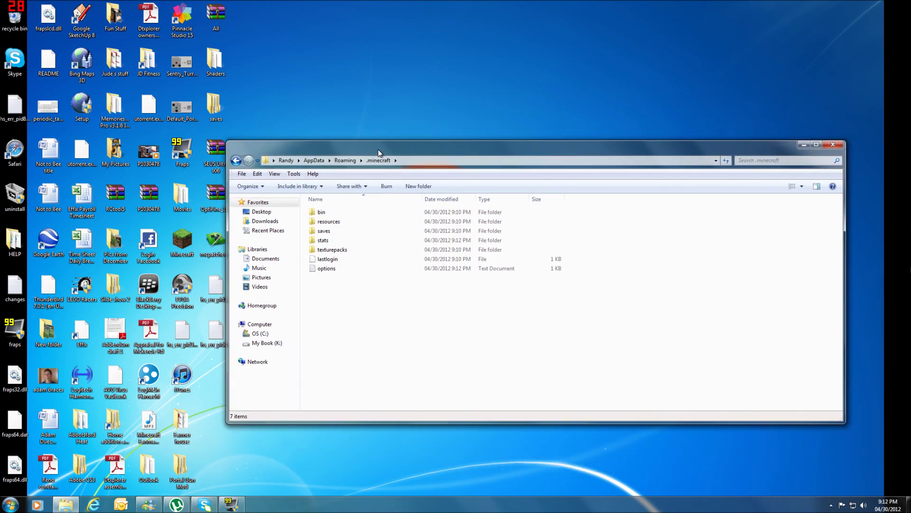
Send the new saves folder to the recycle bin, move the backed-up saves folder from the desktop into .minecraft and check its contents.
{"action": "double_click", "coordinate": [327, 232]}
{"action": "left_click", "coordinate": [236, 161]}
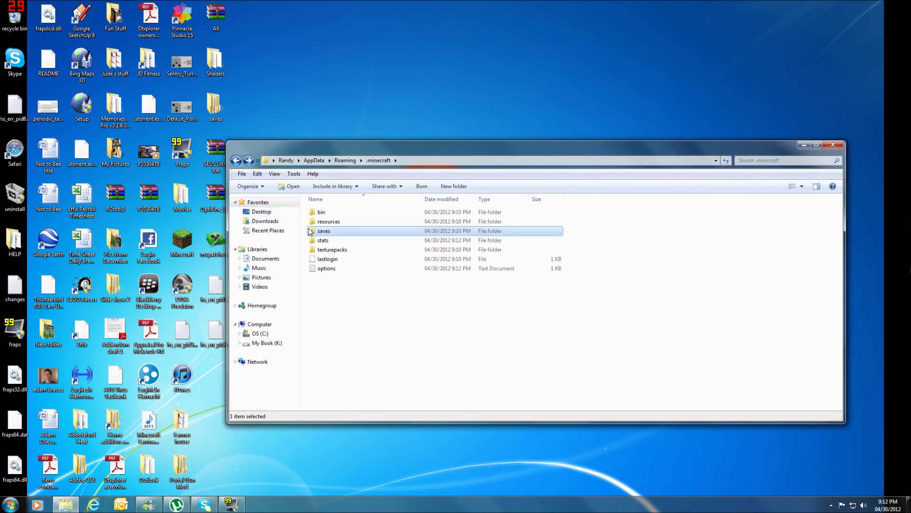
{"action": "left_click_drag", "start_coordinate": [321, 234], "coordinate": [14, 15]}
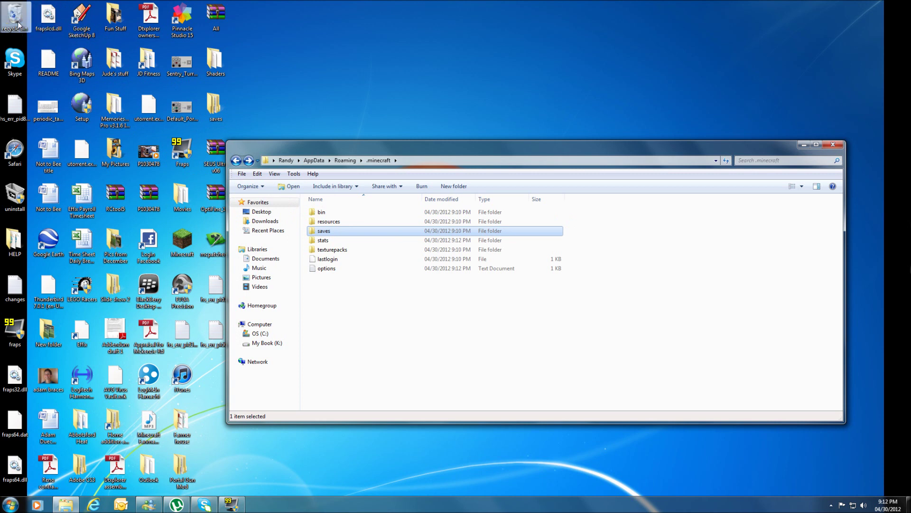
{"action": "left_click_drag", "start_coordinate": [216, 106], "coordinate": [374, 312]}
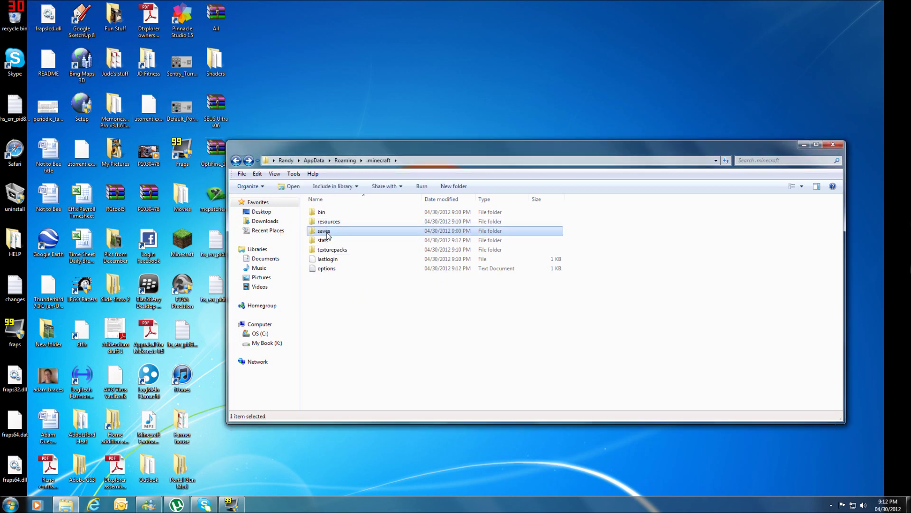
{"action": "double_click", "coordinate": [327, 235]}
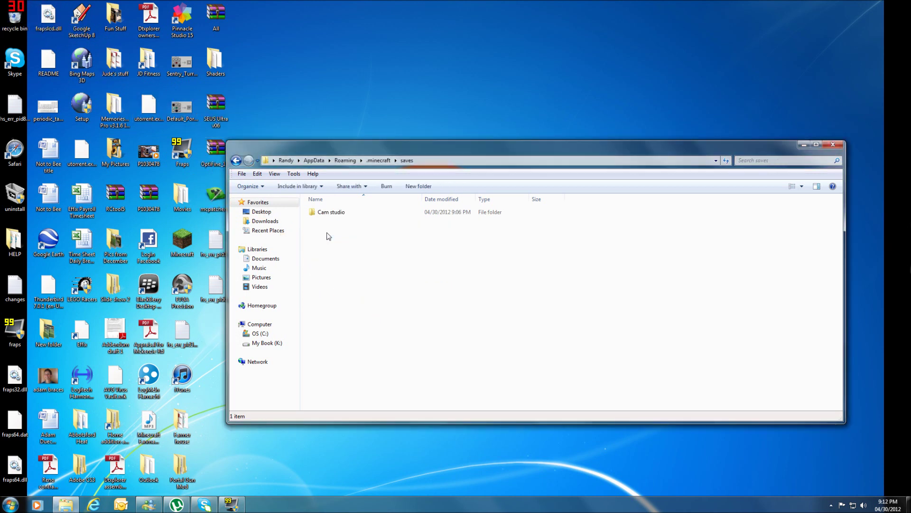
{"action": "left_click", "coordinate": [235, 161]}
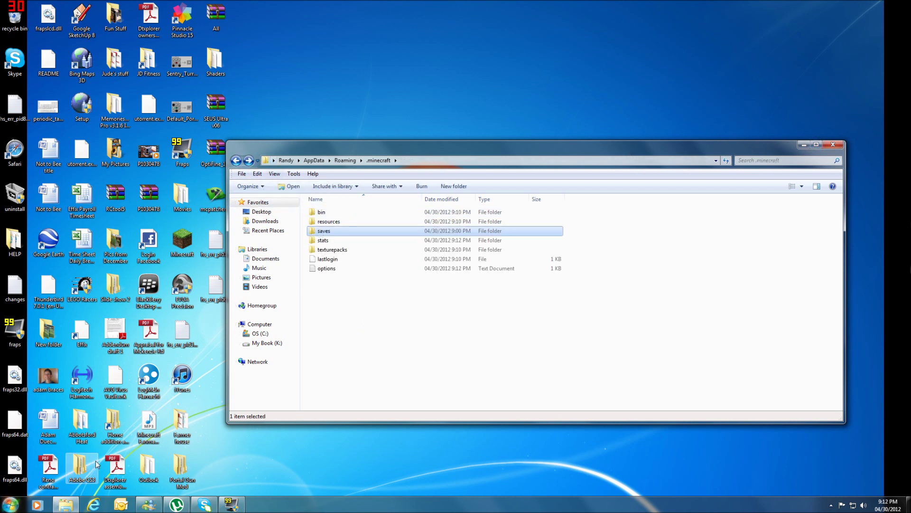
Switch to Internet Explorer, search Google for single player commands, open the Minecraft Forums official download thread and maximize the window.
{"action": "left_click", "coordinate": [91, 504]}
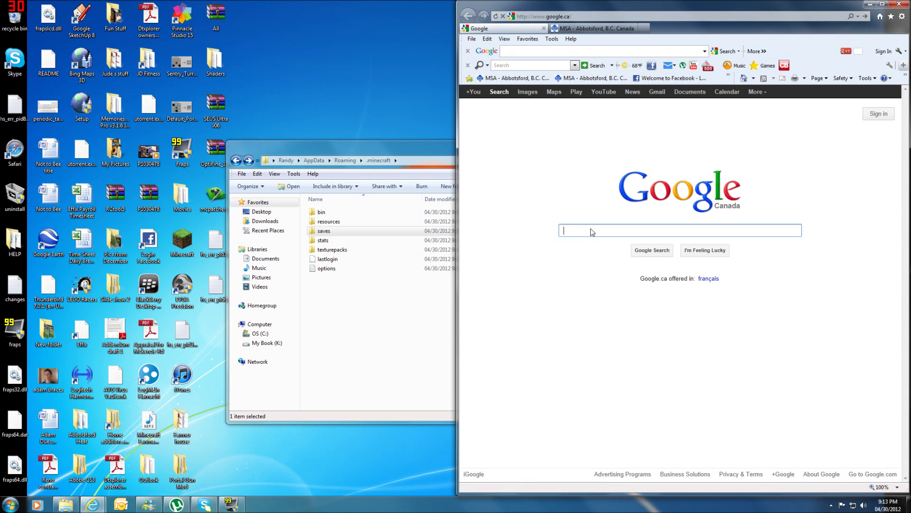
{"action": "type", "text": "singleplayer"}
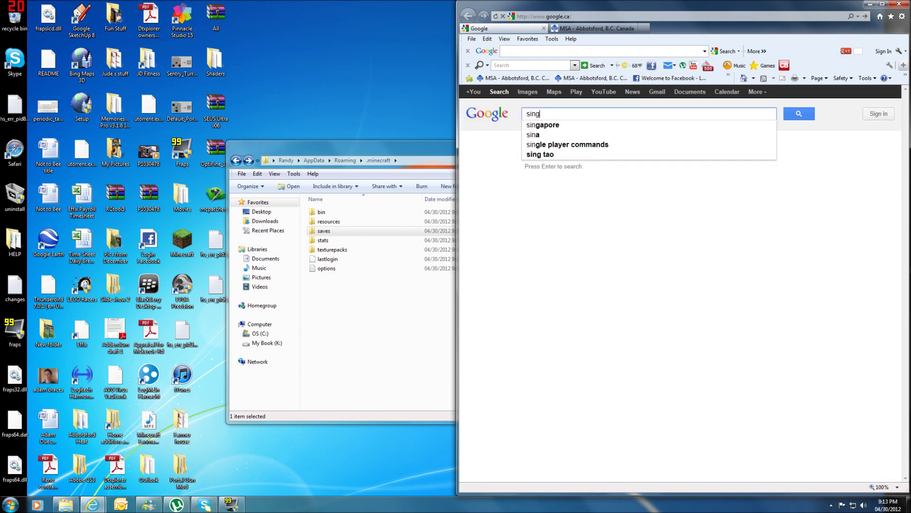
{"action": "type", "text": " co"}
{"action": "left_click", "coordinate": [585, 202]}
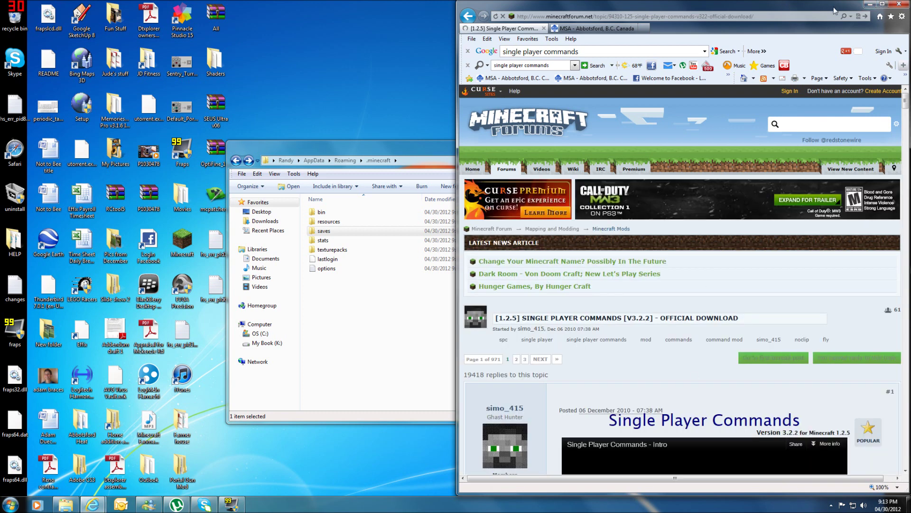
{"action": "left_click_drag", "start_coordinate": [834, 10], "coordinate": [866, 21]}
{"action": "left_click_drag", "start_coordinate": [757, 18], "coordinate": [725, 3]}
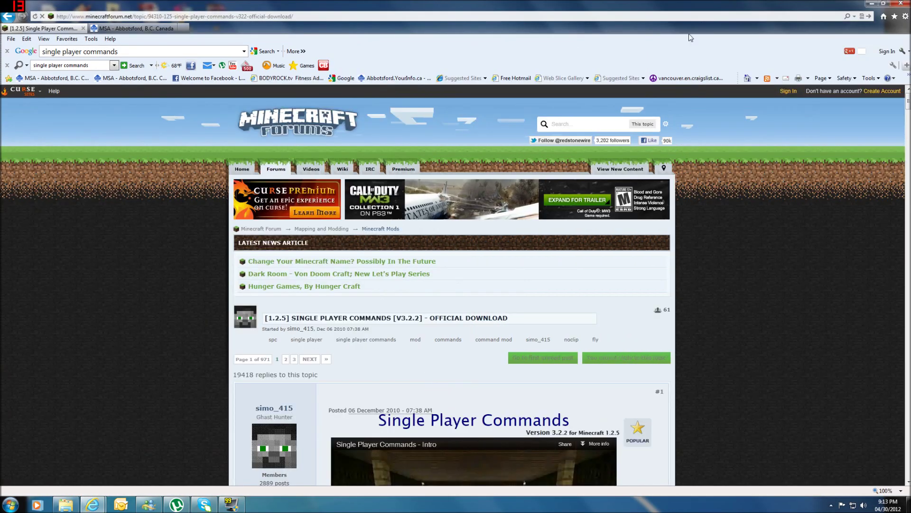
Download the preferred automated installation of Single Player Commands, skip the ad, save SinglePlayerCommands-MC1.2.5_V3.2.2.jar and show the downloads list.
{"action": "scroll", "coordinate": [757, 274], "scroll_direction": "down", "scroll_amount": 1}
{"action": "scroll", "coordinate": [757, 274], "scroll_direction": "down", "scroll_amount": 10}
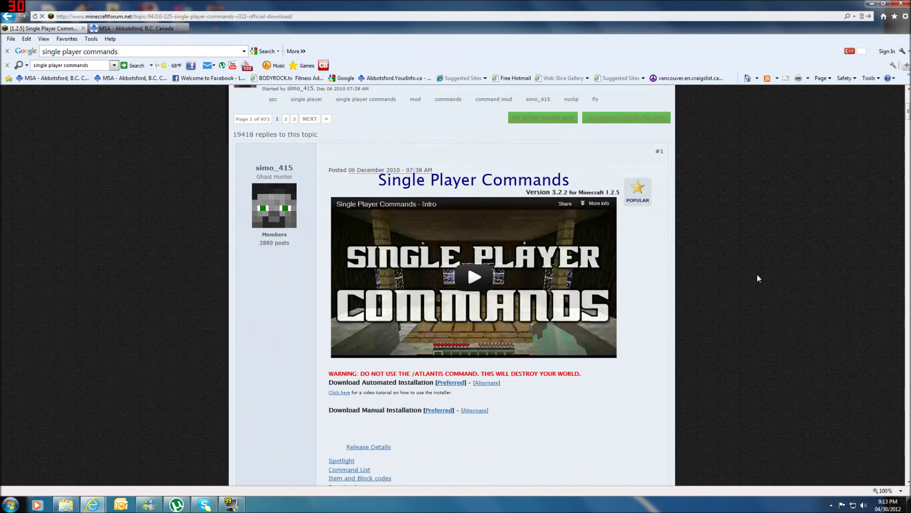
{"action": "scroll", "coordinate": [350, 191], "scroll_direction": "up", "scroll_amount": 1}
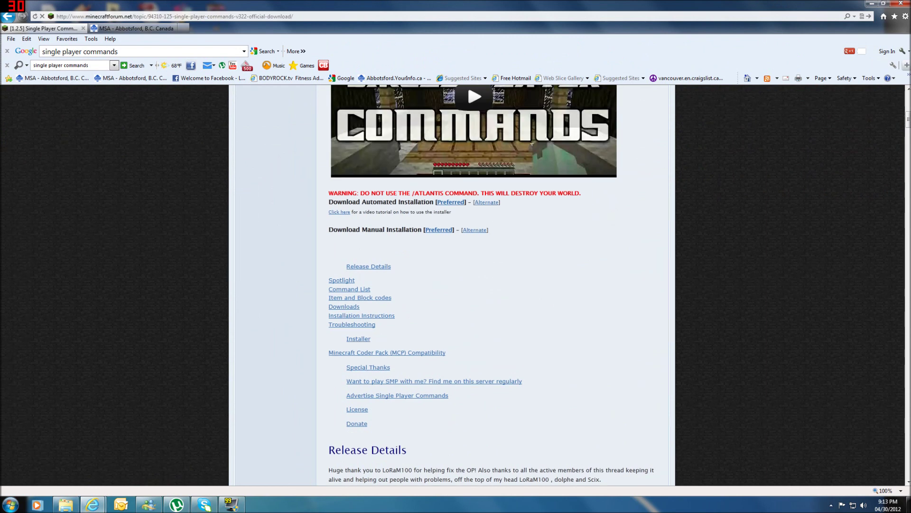
{"action": "left_click", "coordinate": [449, 203]}
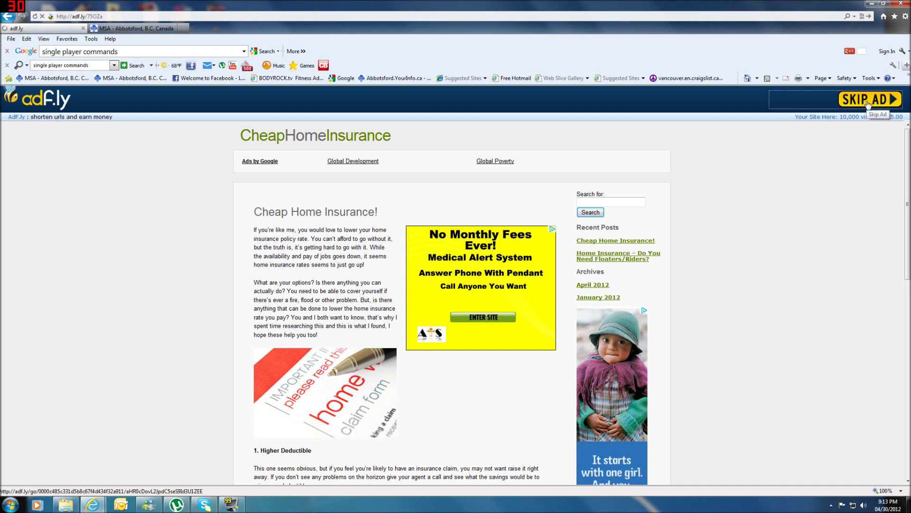
{"action": "left_click", "coordinate": [869, 100]}
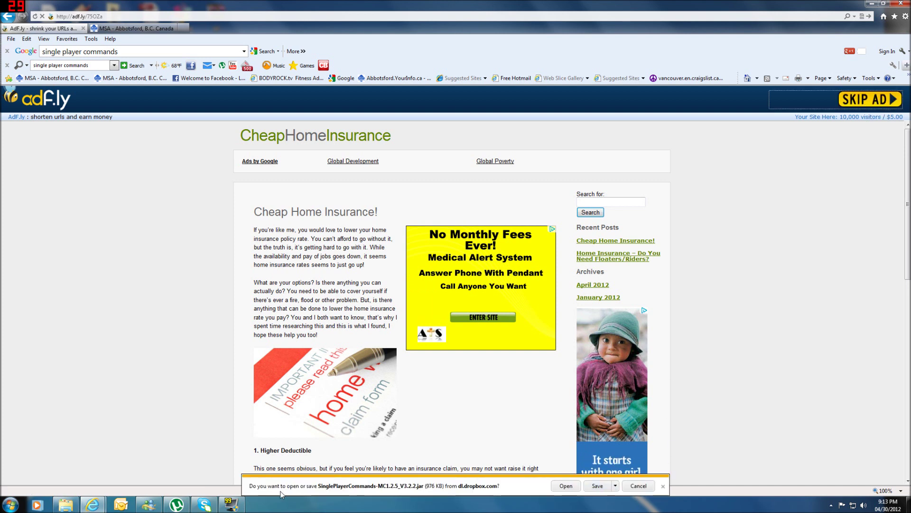
{"action": "left_click", "coordinate": [594, 487]}
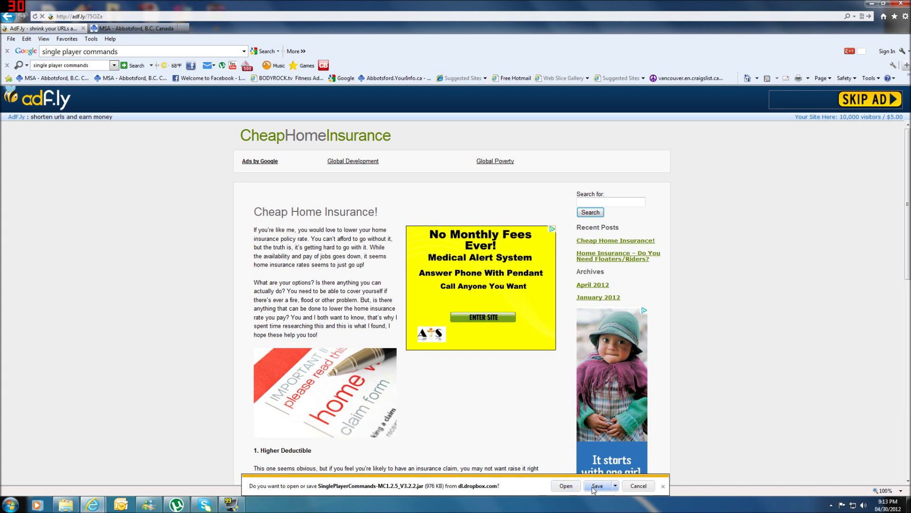
{"action": "left_click", "coordinate": [627, 485]}
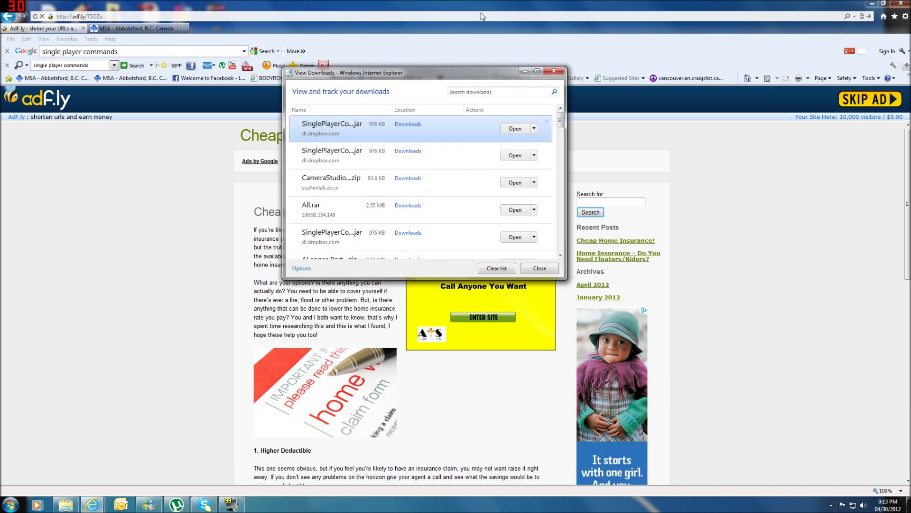
Minimize the browser, run the downloaded Single Player Commands installer, install version 3.2.2 into .minecraft with the Minecraft.jar backup, and close it.
{"action": "left_click", "coordinate": [871, 3]}
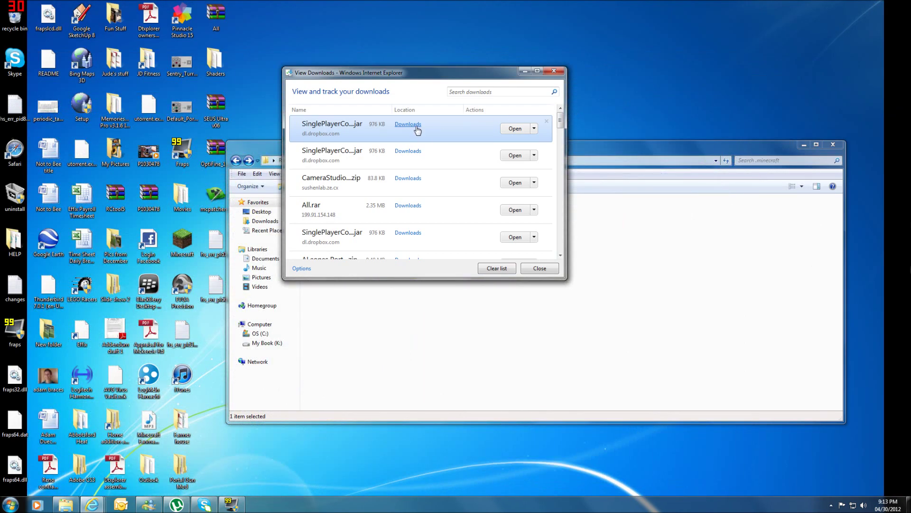
{"action": "left_click", "coordinate": [534, 128]}
{"action": "left_click", "coordinate": [531, 151]}
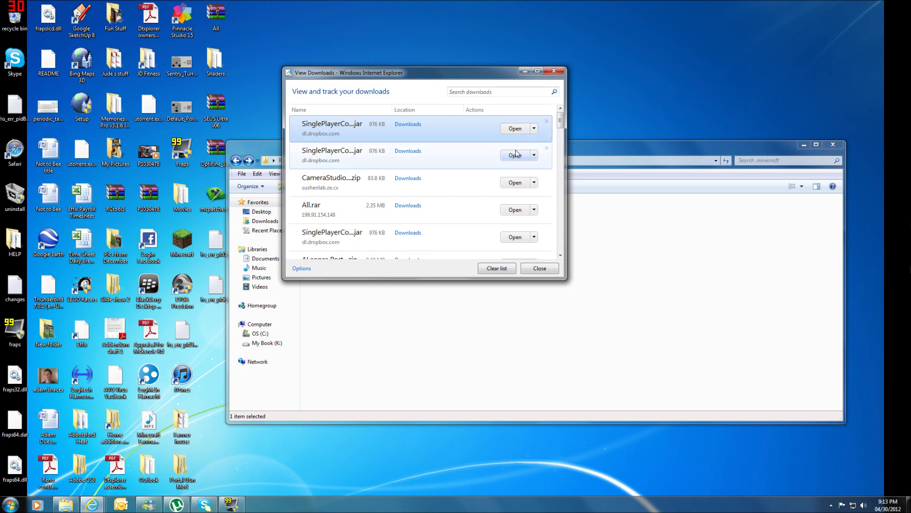
{"action": "left_click", "coordinate": [385, 204]}
{"action": "left_click", "coordinate": [523, 341]}
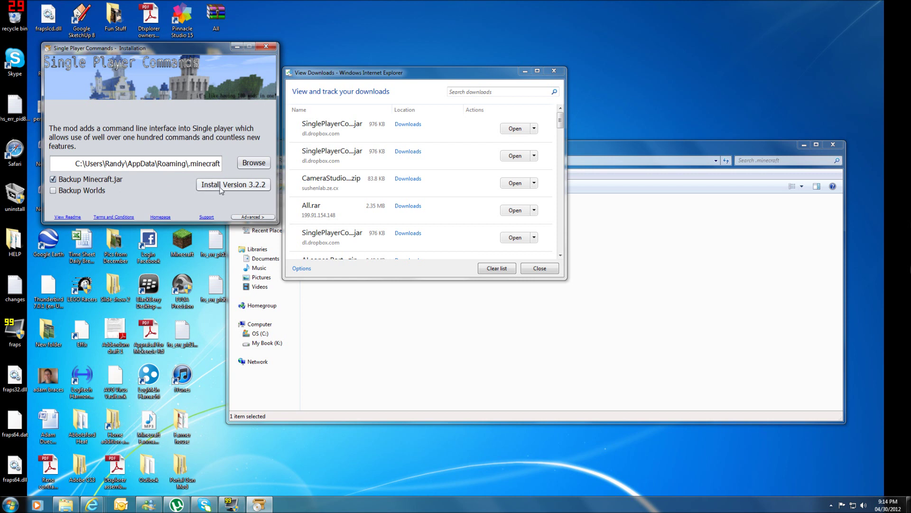
{"action": "left_click", "coordinate": [228, 188]}
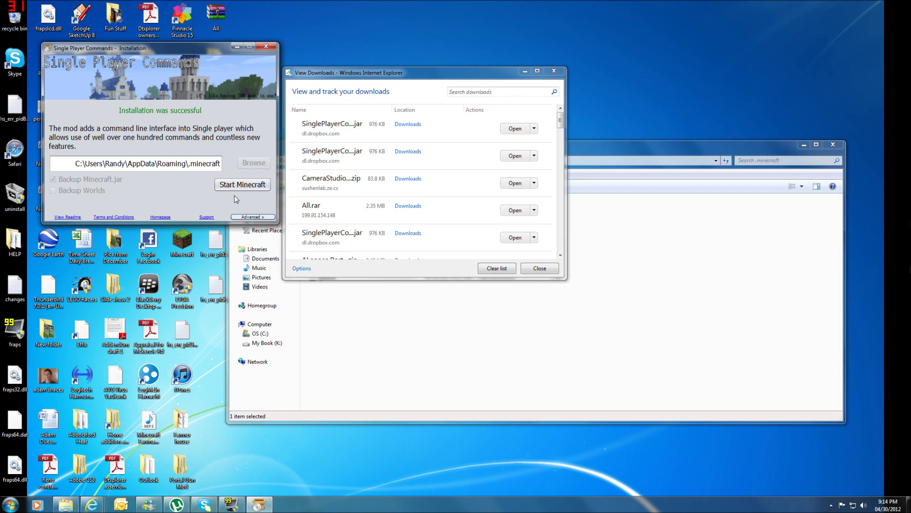
{"action": "left_click", "coordinate": [267, 47]}
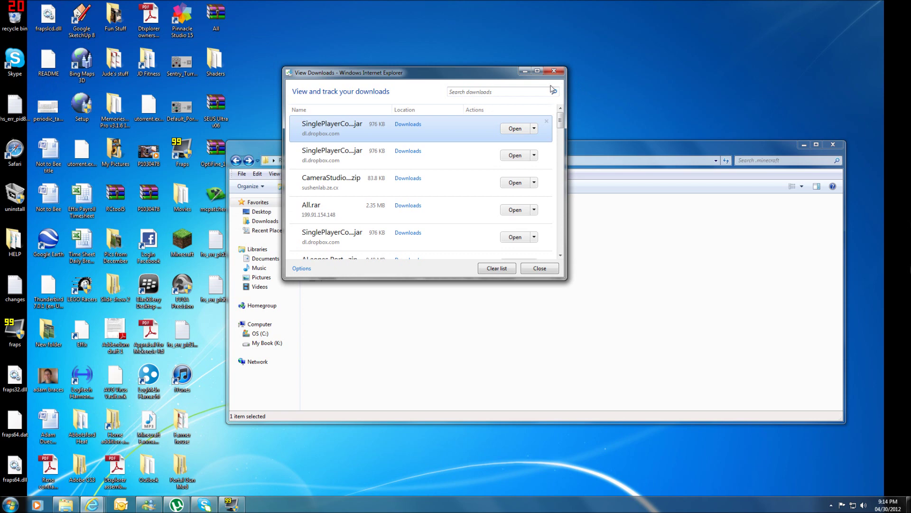
Find CameraStudioV1.2.4b347 in the Downloads folder, move the archive to the desktop and close the open folder windows.
{"action": "left_click", "coordinate": [418, 182]}
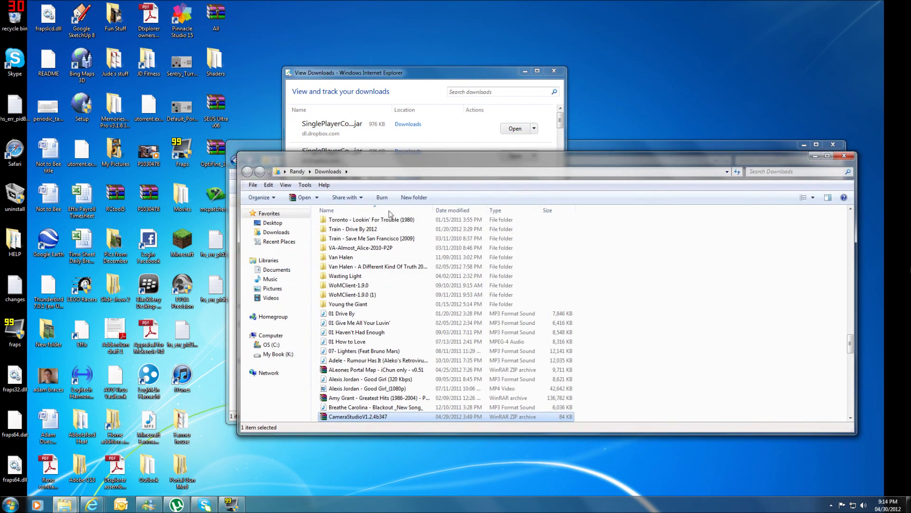
{"action": "double_click", "coordinate": [358, 417]}
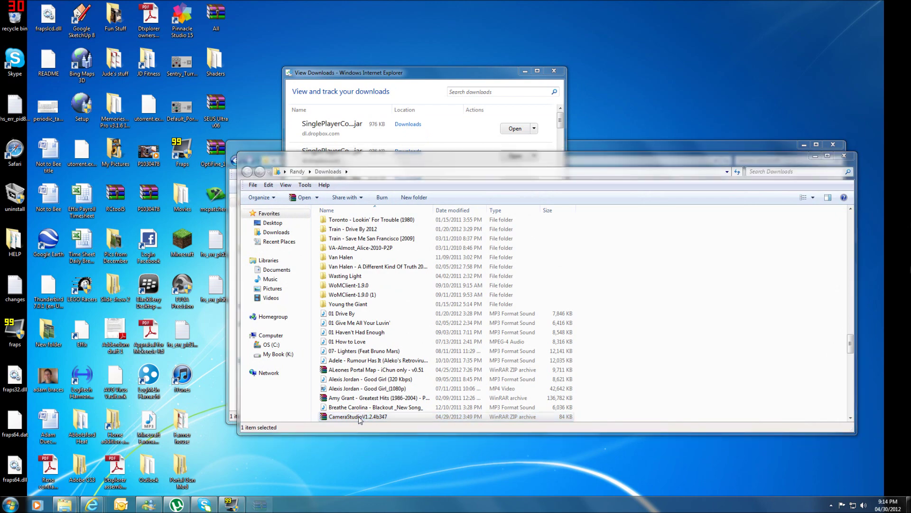
{"action": "left_click", "coordinate": [749, 82]}
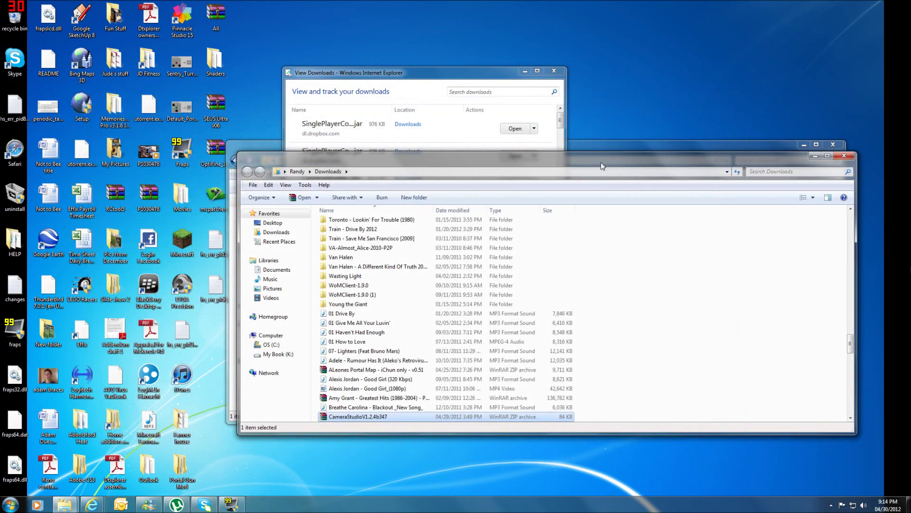
{"action": "left_click_drag", "start_coordinate": [355, 420], "coordinate": [322, 464]}
{"action": "left_click", "coordinate": [843, 154]}
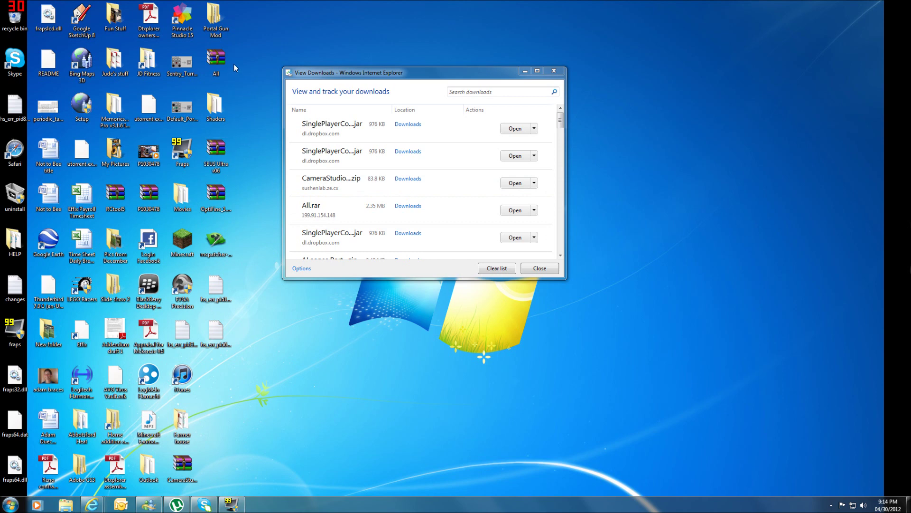
Open the CameraStudio archive from the desktop, examine yf.class and the sushen folder's contents, and close the archive.
{"action": "double_click", "coordinate": [181, 468]}
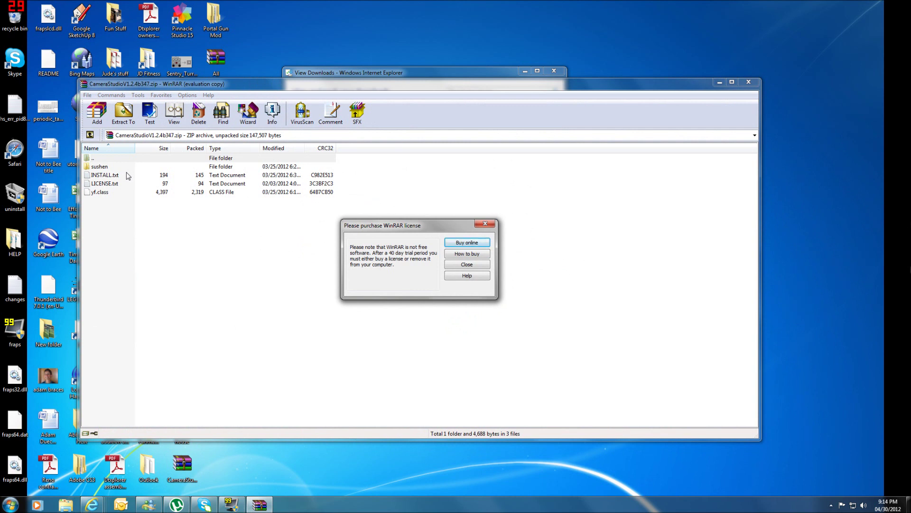
{"action": "left_click", "coordinate": [467, 264]}
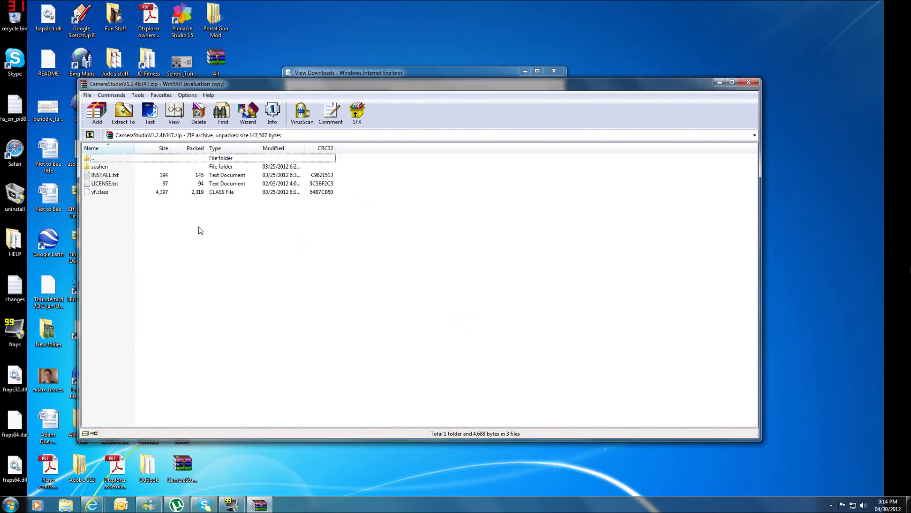
{"action": "left_click", "coordinate": [106, 194]}
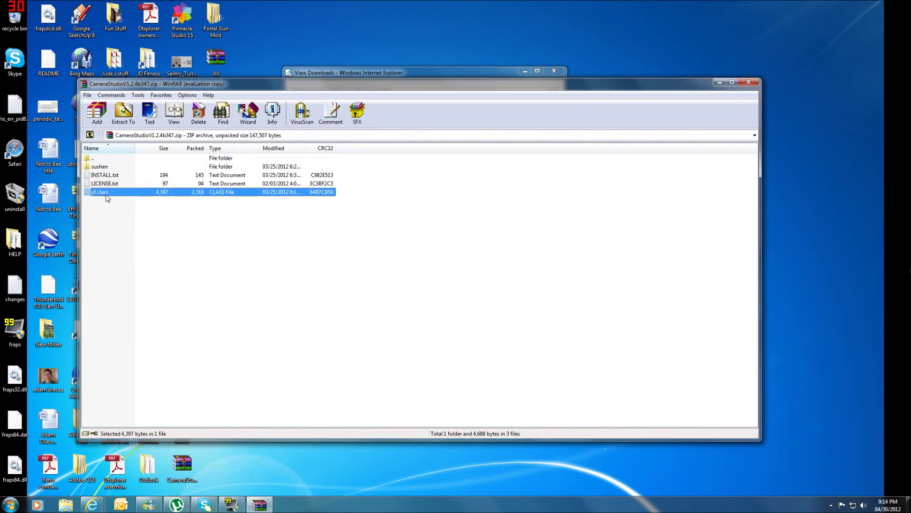
{"action": "double_click", "coordinate": [110, 166]}
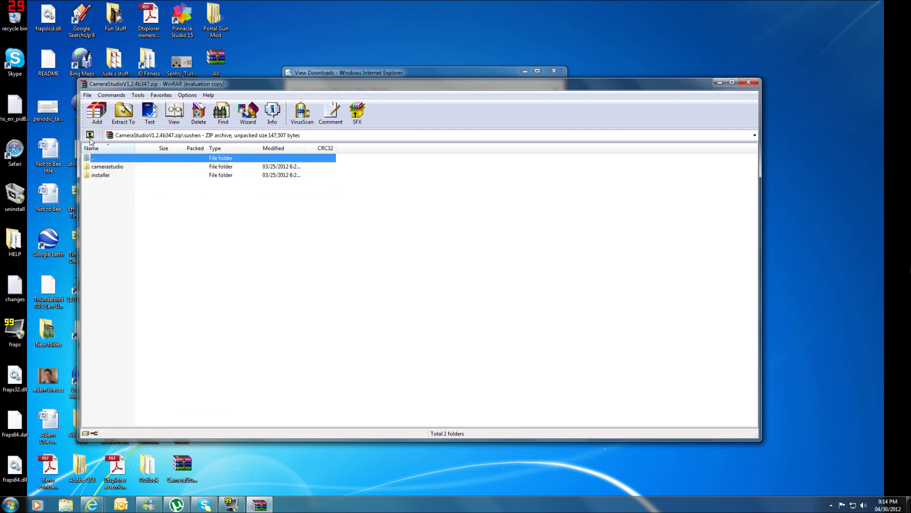
{"action": "left_click", "coordinate": [745, 84]}
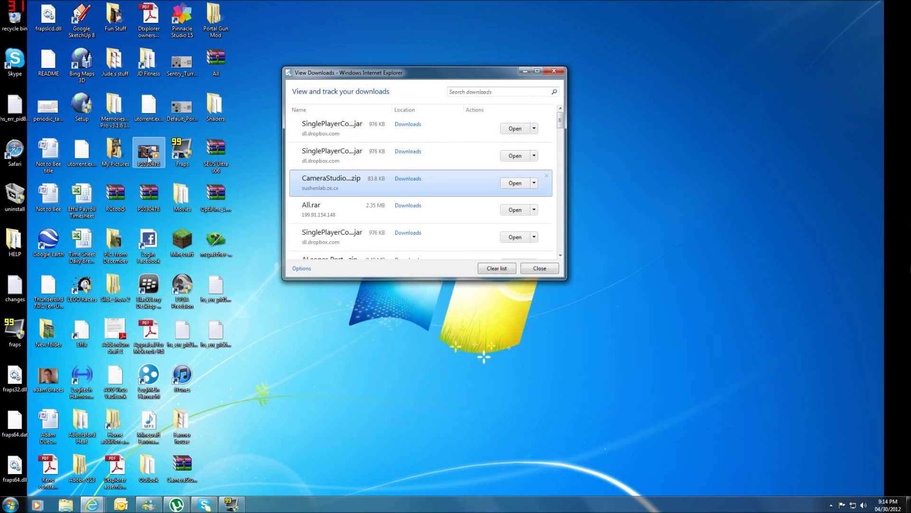
Reopen the CameraStudio archive and select only the sushen folder and yf.class, leaving out INSTALL.txt and LICENSE.txt.
{"action": "double_click", "coordinate": [188, 461]}
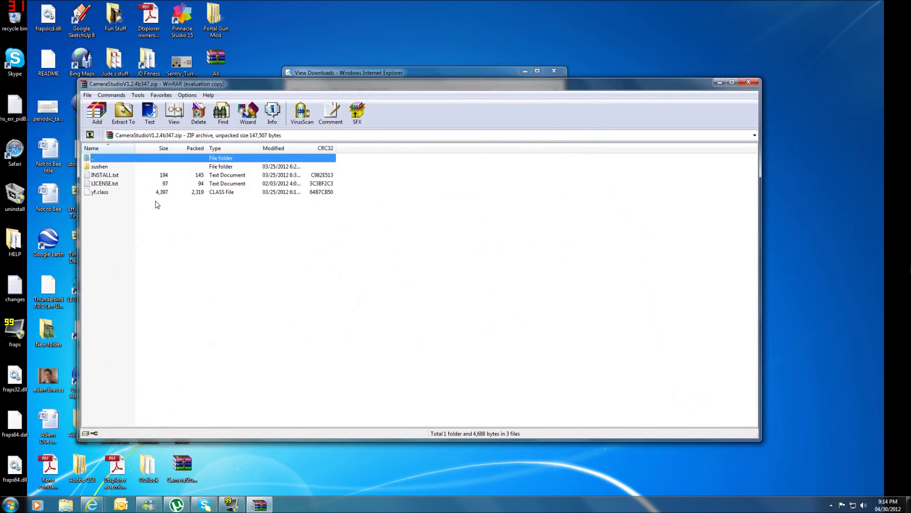
{"action": "left_click", "coordinate": [108, 192]}
{"action": "left_click", "coordinate": [472, 264]}
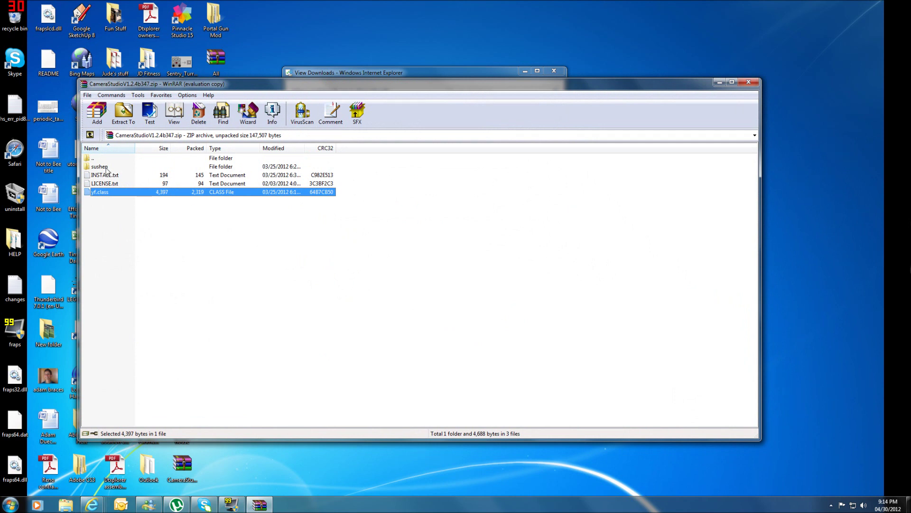
{"action": "left_click", "coordinate": [107, 169], "text": "shift"}
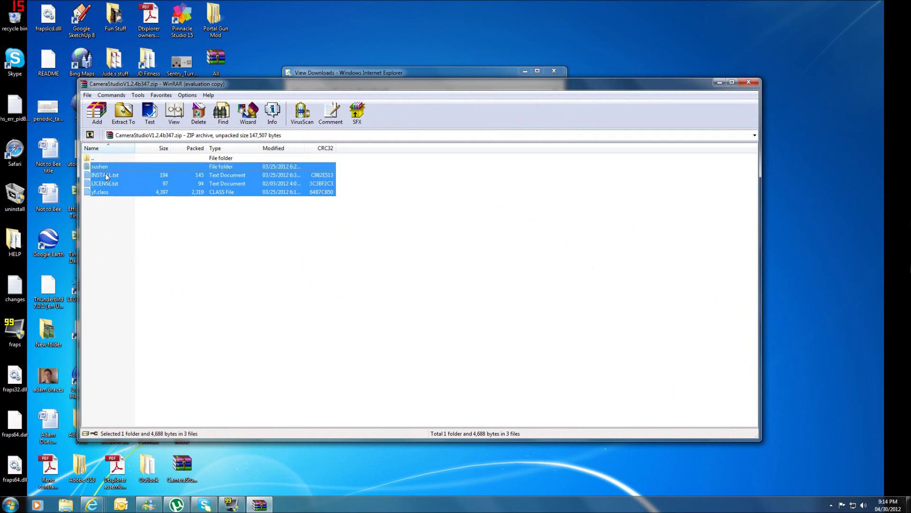
{"action": "left_click", "coordinate": [106, 175], "text": "ctrl"}
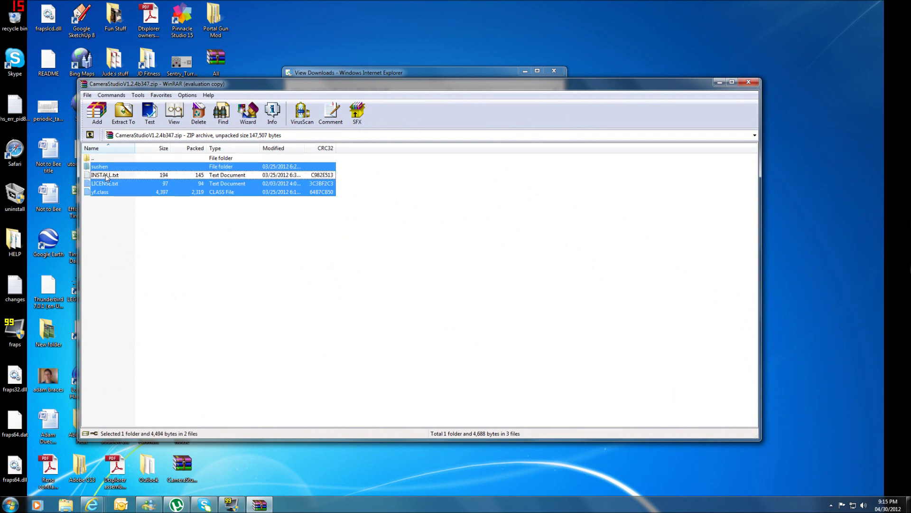
{"action": "left_click", "coordinate": [110, 182], "text": "ctrl"}
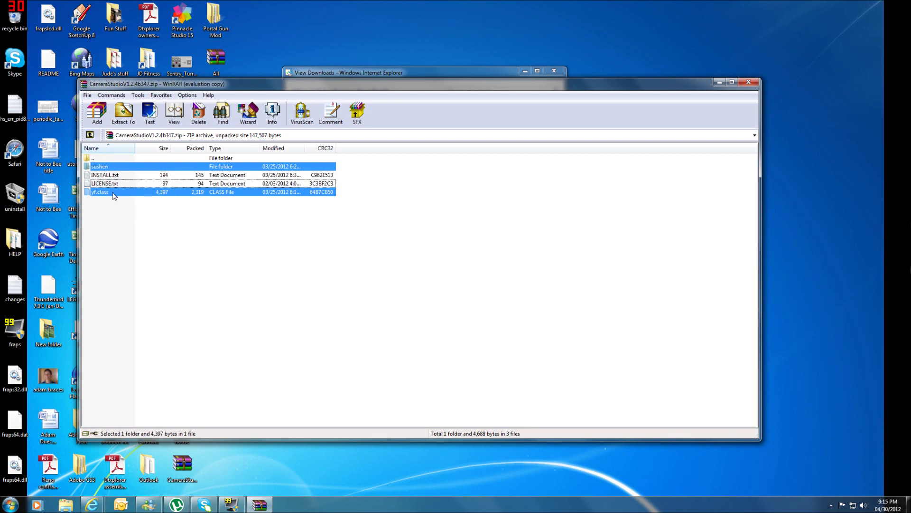
Open the .minecraft bin folder through %appdata%, shift its window clear of the CameraStudio archive, and open minecraft.jar in WinRAR.
{"action": "left_click", "coordinate": [11, 504]}
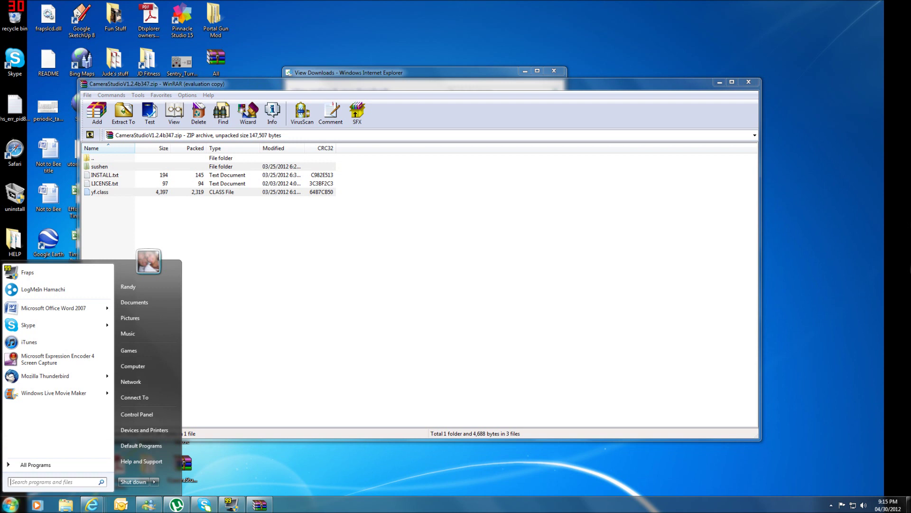
{"action": "type", "text": "%appda"}
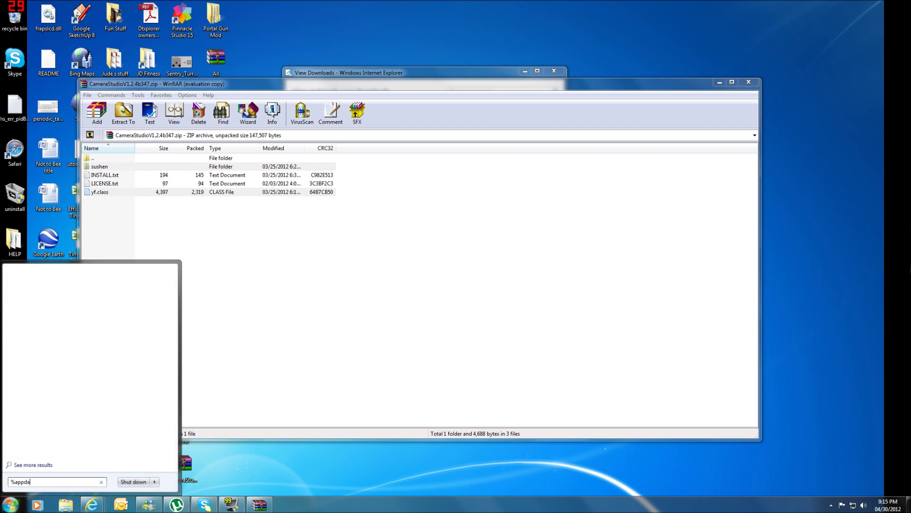
{"action": "type", "text": "ta%"}
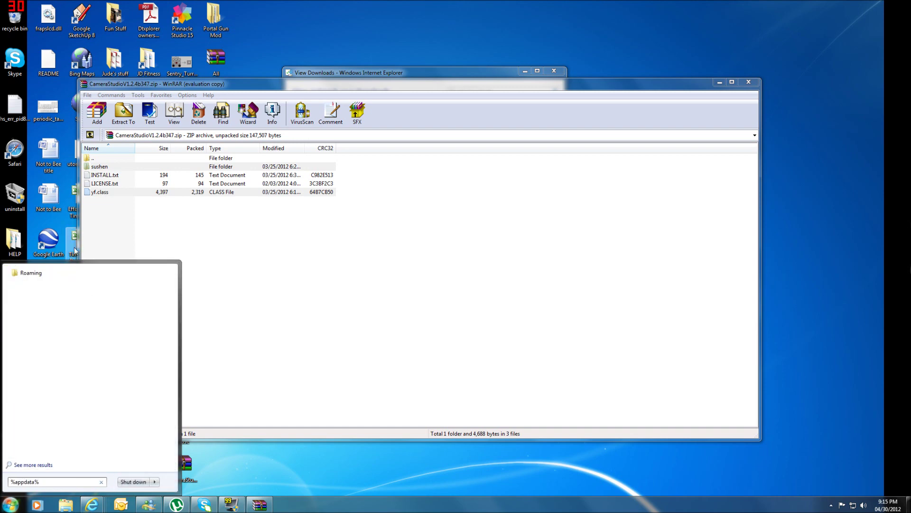
{"action": "left_click", "coordinate": [32, 273]}
{"action": "double_click", "coordinate": [330, 212]}
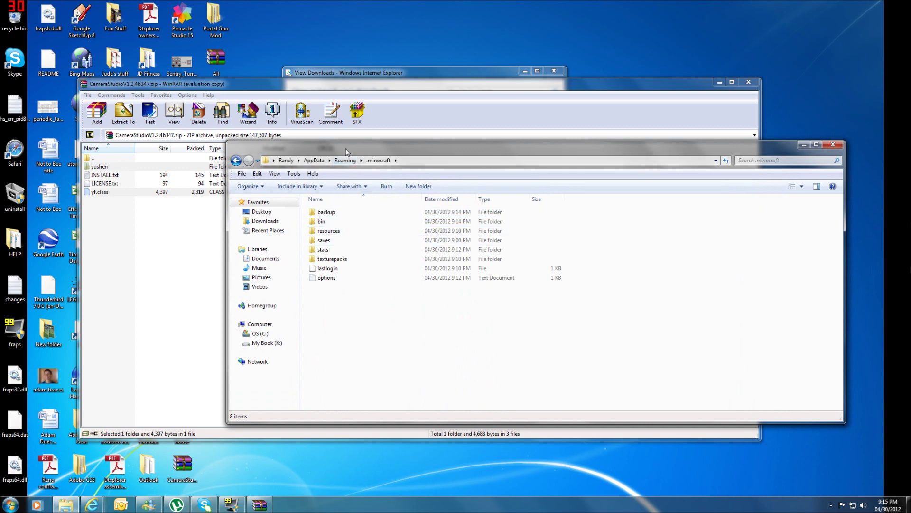
{"action": "left_click_drag", "start_coordinate": [371, 144], "coordinate": [497, 169]}
{"action": "double_click", "coordinate": [453, 246]}
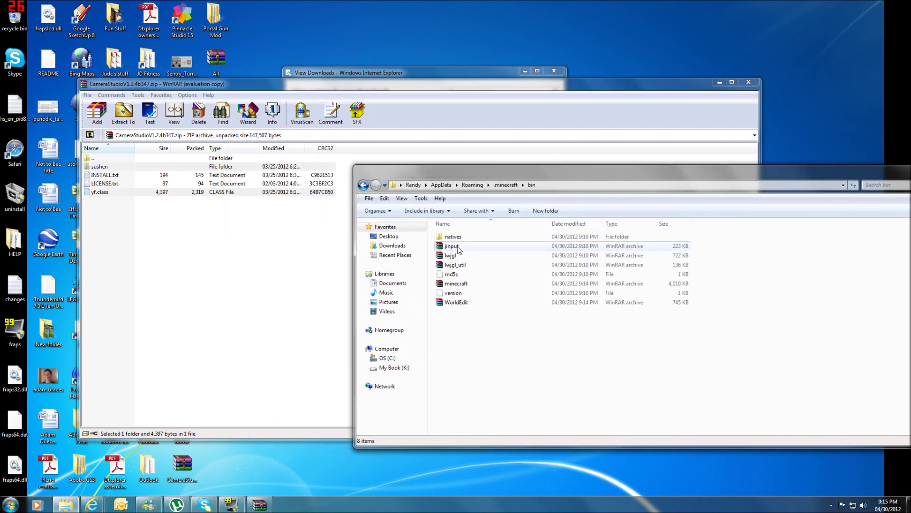
{"action": "double_click", "coordinate": [461, 284]}
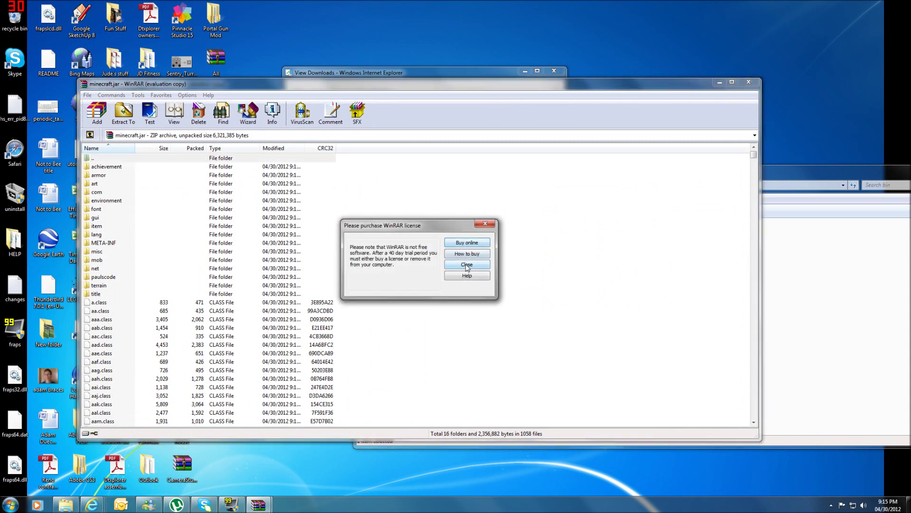
Move the minecraft.jar archive window aside and show which programs can open the minecraft file in the bin folder.
{"action": "key", "text": "Escape"}
{"action": "left_click_drag", "start_coordinate": [484, 87], "coordinate": [640, 382]}
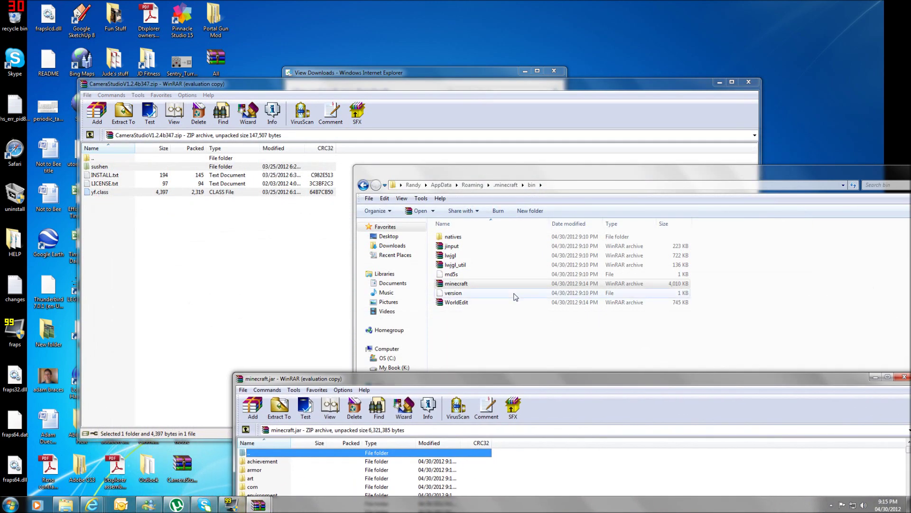
{"action": "right_click", "coordinate": [468, 285]}
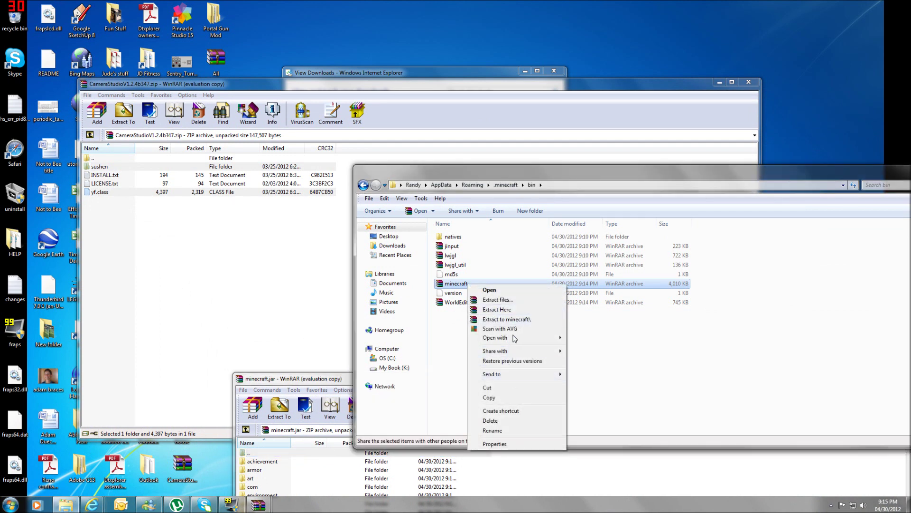
{"action": "mouse_move", "coordinate": [515, 338]}
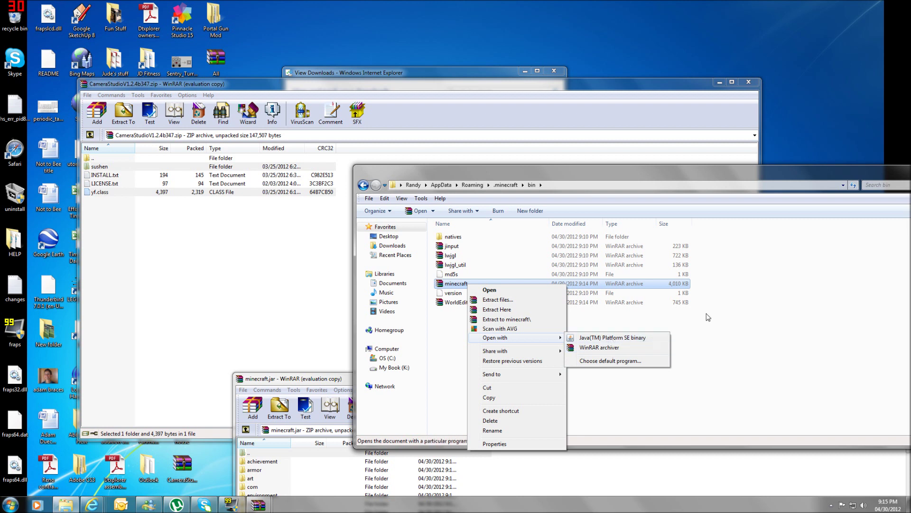
{"action": "left_click", "coordinate": [754, 289]}
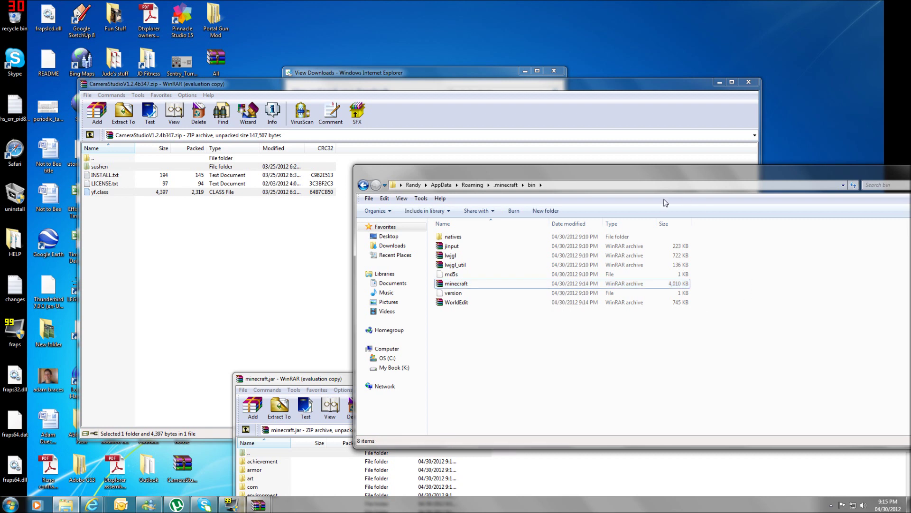
Bring the minecraft.jar archive back into view and delete its META-INF folder.
{"action": "left_click_drag", "start_coordinate": [319, 372], "coordinate": [461, 148]}
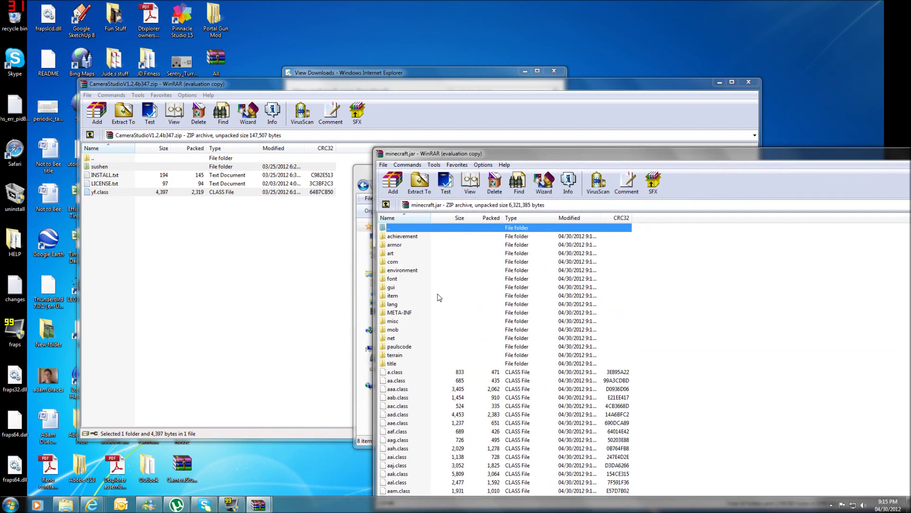
{"action": "left_click", "coordinate": [408, 313]}
{"action": "right_click", "coordinate": [409, 316]}
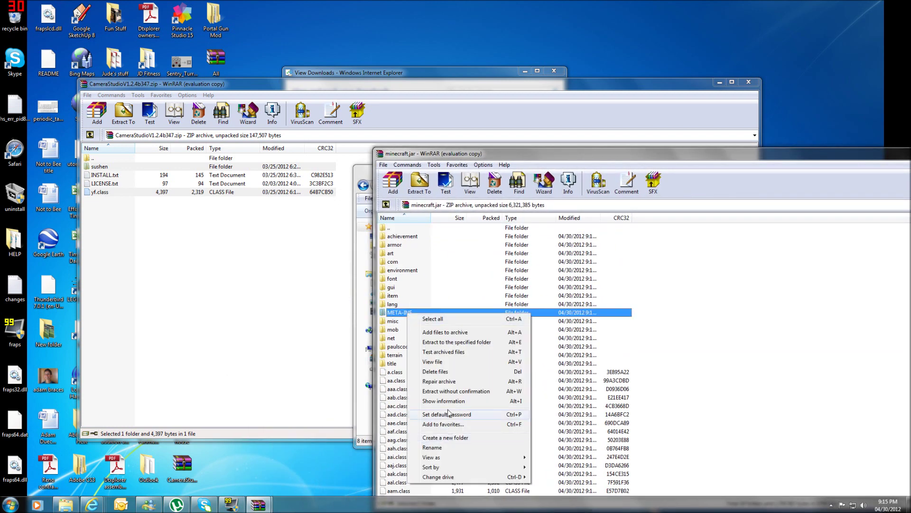
{"action": "left_click", "coordinate": [443, 372]}
{"action": "left_click", "coordinate": [465, 282]}
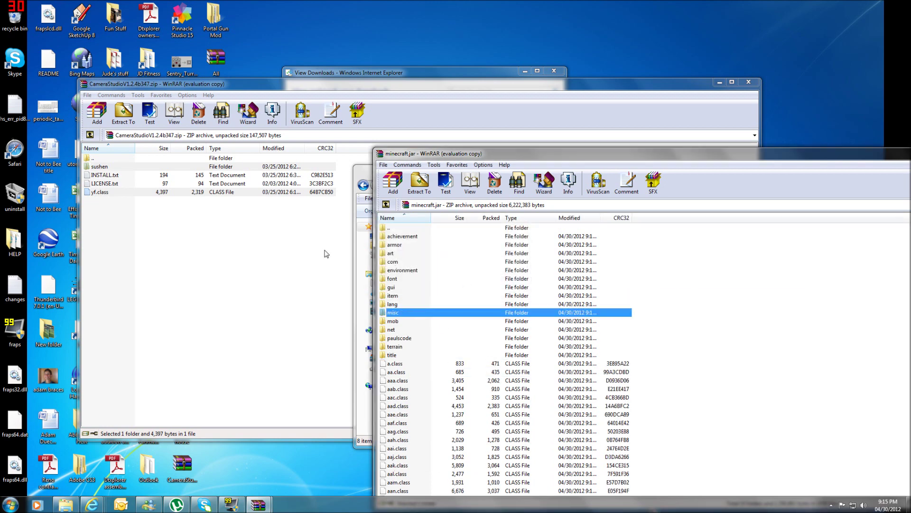
Arrange the CameraStudio archive and minecraft.jar windows side by side, each filling half the screen.
{"action": "left_click", "coordinate": [199, 246]}
{"action": "left_click_drag", "start_coordinate": [296, 82], "coordinate": [0, 107]}
{"action": "left_click_drag", "start_coordinate": [591, 152], "coordinate": [910, 180]}
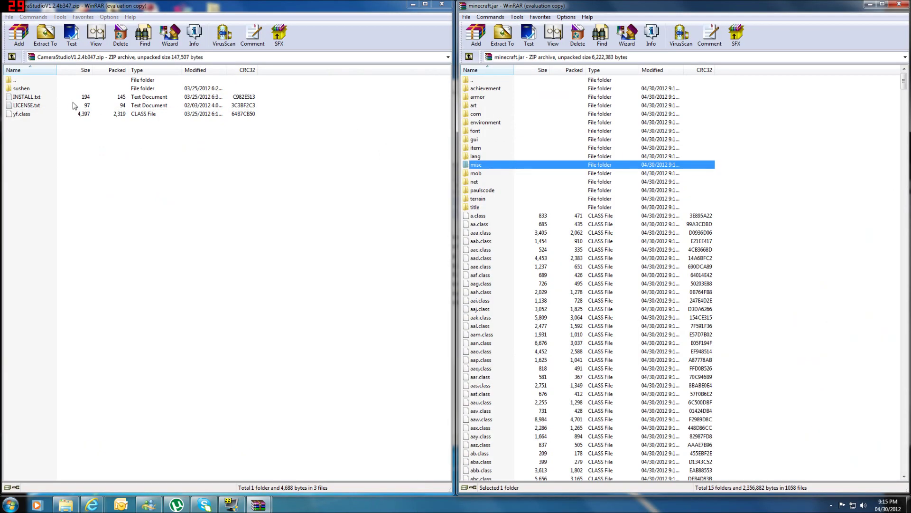
Add the sushen folder and yf.class from the CameraStudio archive to minecraft.jar, leaving out INSTALL.txt and LICENSE.txt.
{"action": "left_click", "coordinate": [29, 91]}
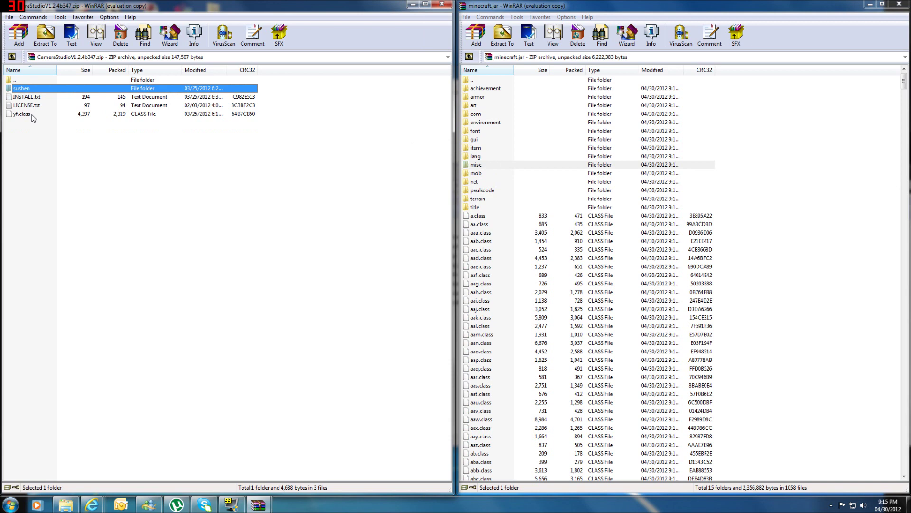
{"action": "left_click", "coordinate": [32, 115], "text": "shift"}
{"action": "left_click", "coordinate": [28, 97], "text": "ctrl"}
{"action": "left_click", "coordinate": [29, 103], "text": "ctrl"}
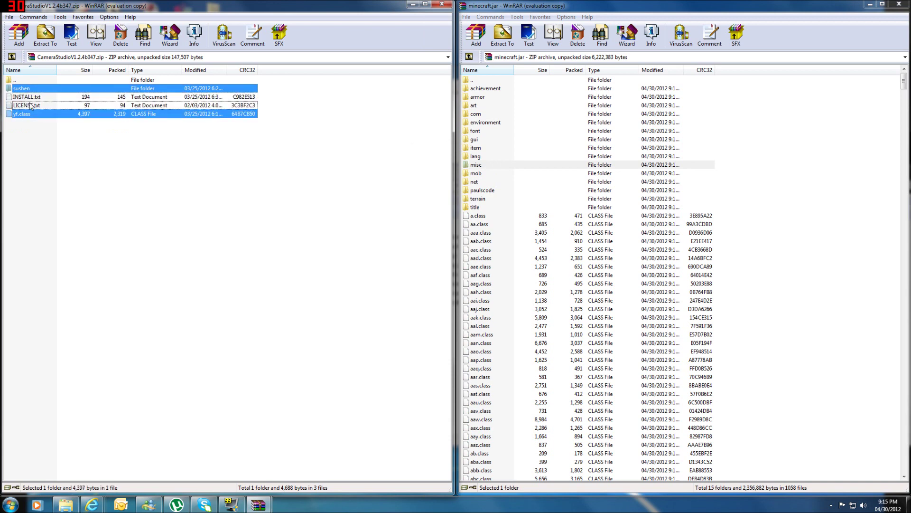
{"action": "left_click_drag", "start_coordinate": [31, 91], "coordinate": [816, 220]}
{"action": "left_click", "coordinate": [696, 325]}
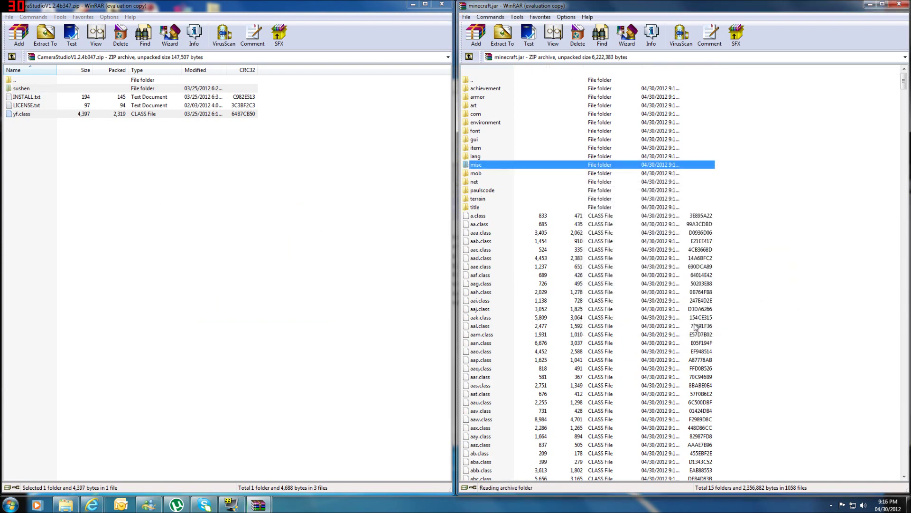
Clear the desktop by closing the minecraft.jar, bin folder and View Downloads windows and minimizing the CameraStudio archive.
{"action": "left_click", "coordinate": [899, 4]}
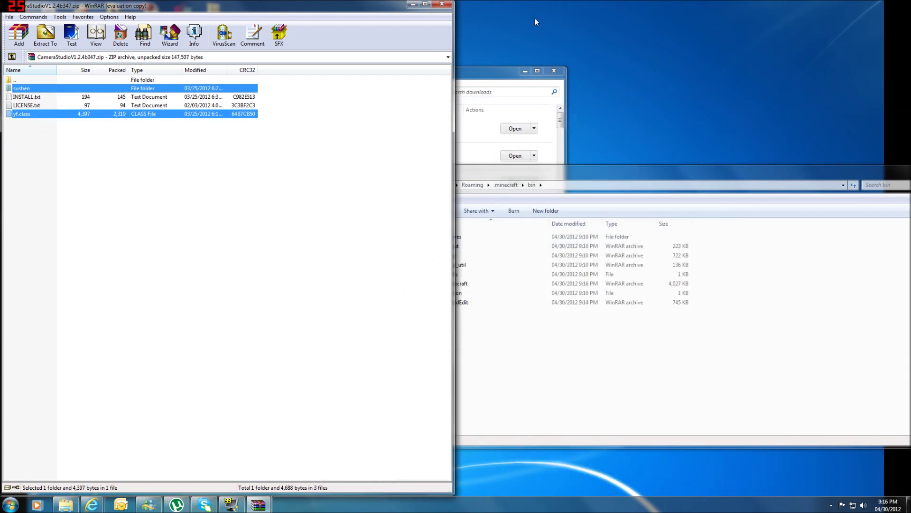
{"action": "left_click", "coordinate": [413, 4]}
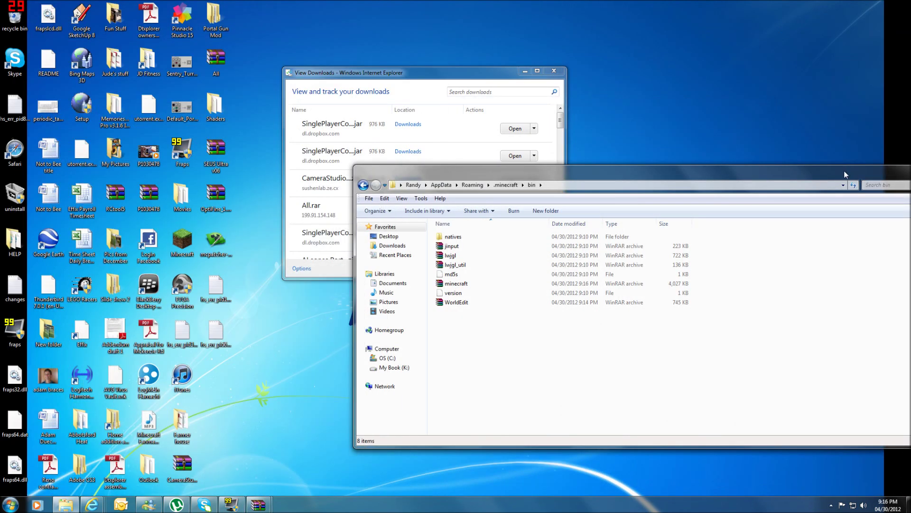
{"action": "left_click_drag", "start_coordinate": [845, 174], "coordinate": [561, 177]}
{"action": "left_click", "coordinate": [675, 174]}
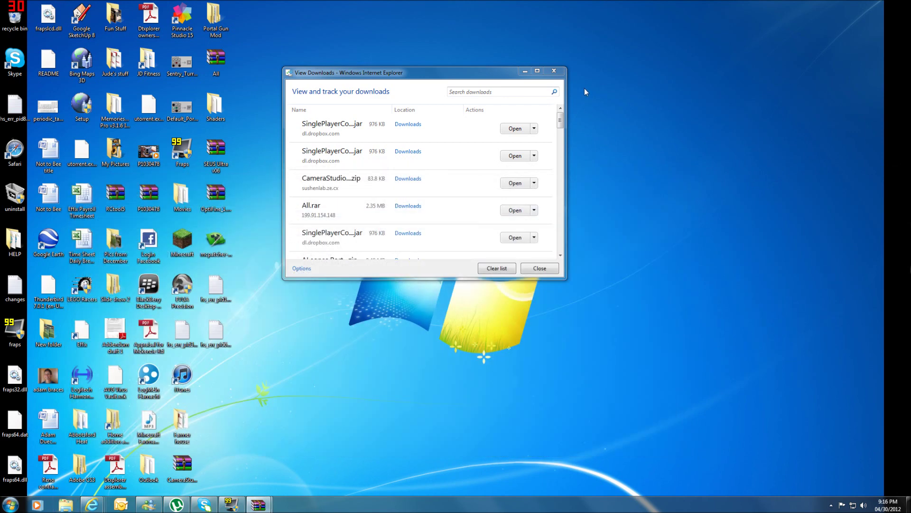
{"action": "left_click", "coordinate": [553, 71]}
Launch Minecraft from the desktop, allow it to run, and log in with the account password.
{"action": "double_click", "coordinate": [182, 241]}
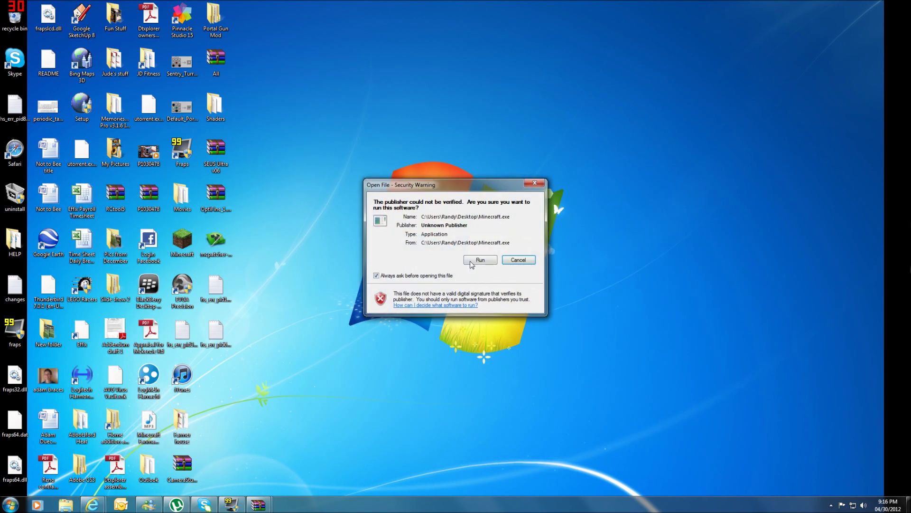
{"action": "left_click", "coordinate": [473, 261]}
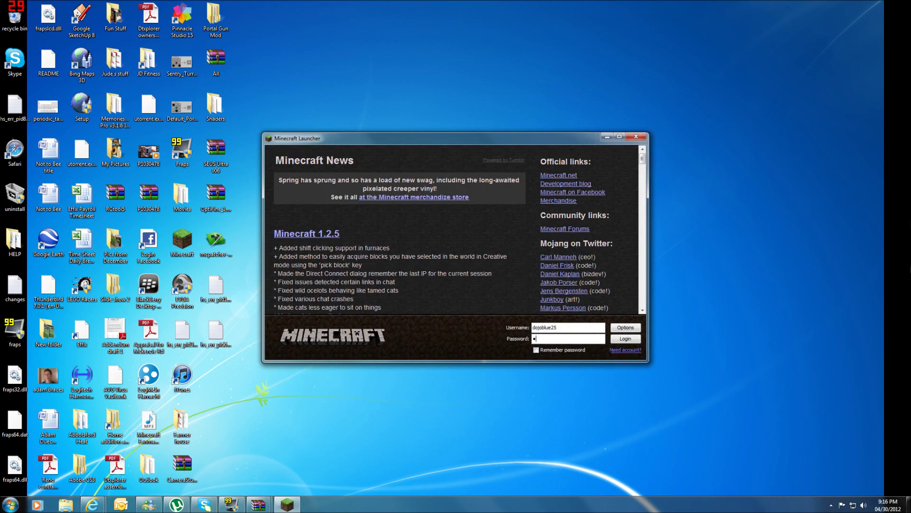
{"action": "key", "text": "Return"}
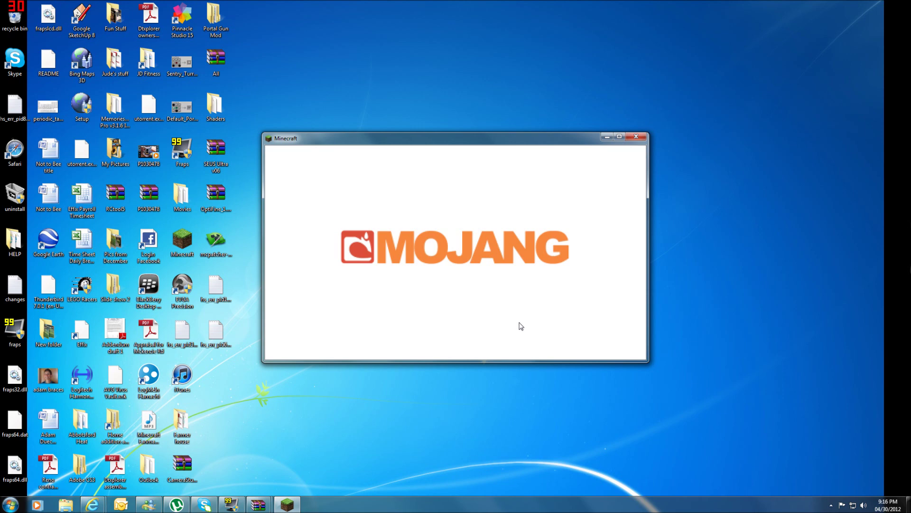
Create a new single-player world with the default settings.
{"action": "left_click", "coordinate": [459, 251]}
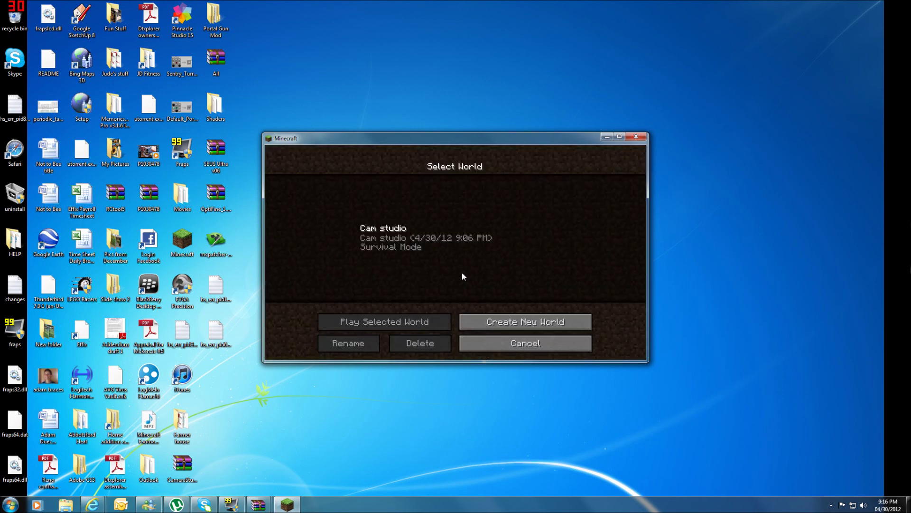
{"action": "left_click", "coordinate": [505, 314]}
{"action": "left_click", "coordinate": [381, 343]}
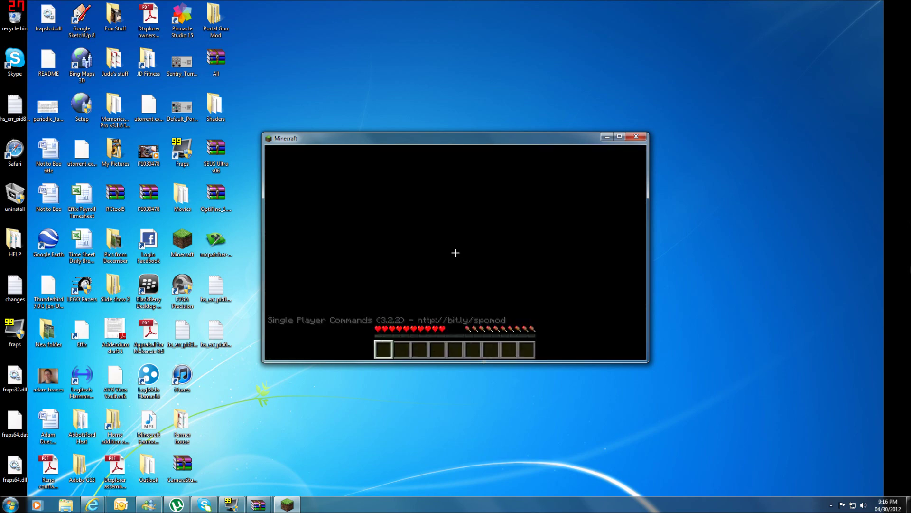
Release the pointer through the inventory, maximize the Minecraft window, and switch the game to fullscreen.
{"action": "key", "text": "e"}
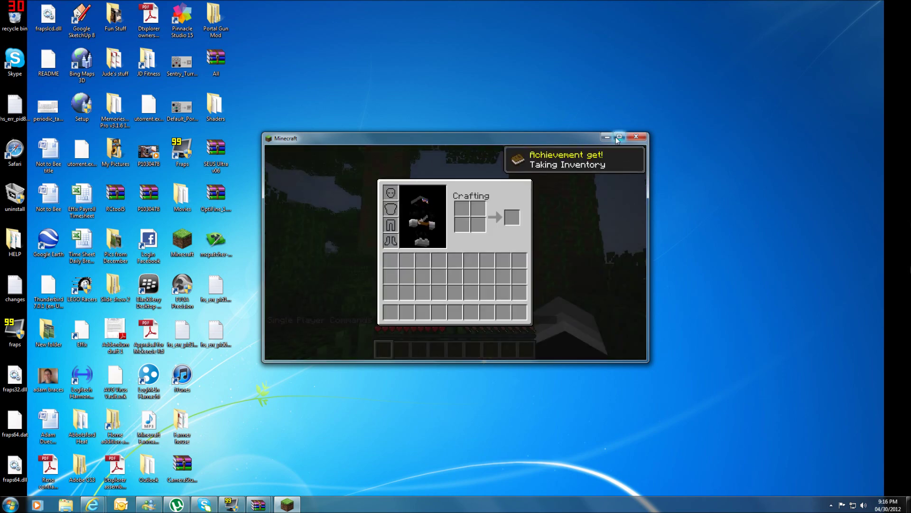
{"action": "left_click", "coordinate": [619, 138]}
{"action": "key", "text": "e"}
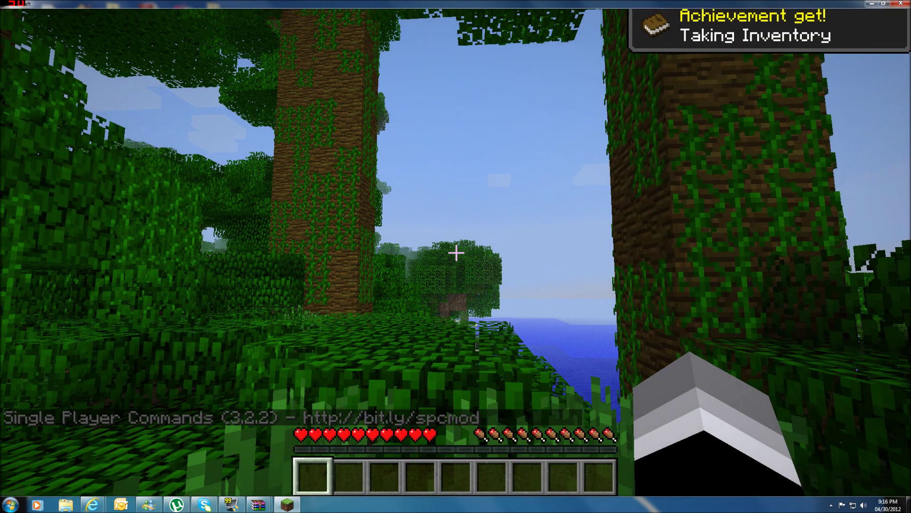
{"action": "key", "text": "F11"}
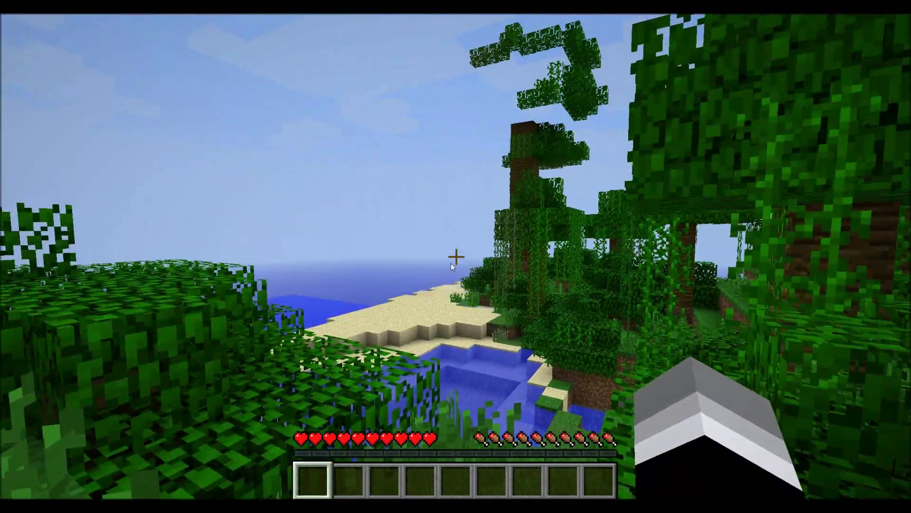
Try Fast graphics in the video settings and return Graphics to Fancy.
{"action": "key", "text": "Escape"}
{"action": "left_click", "coordinate": [449, 281]}
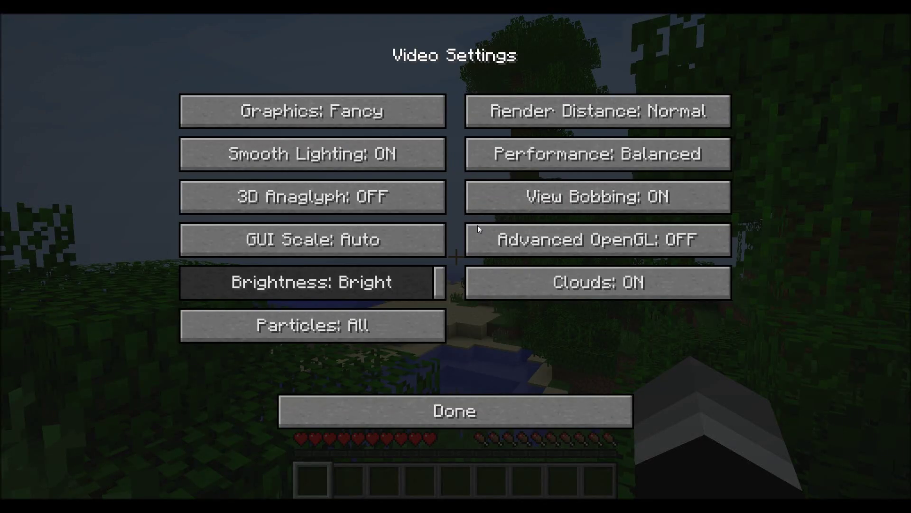
{"action": "left_click", "coordinate": [360, 117]}
{"action": "left_click", "coordinate": [360, 118]}
{"action": "left_click", "coordinate": [360, 121]}
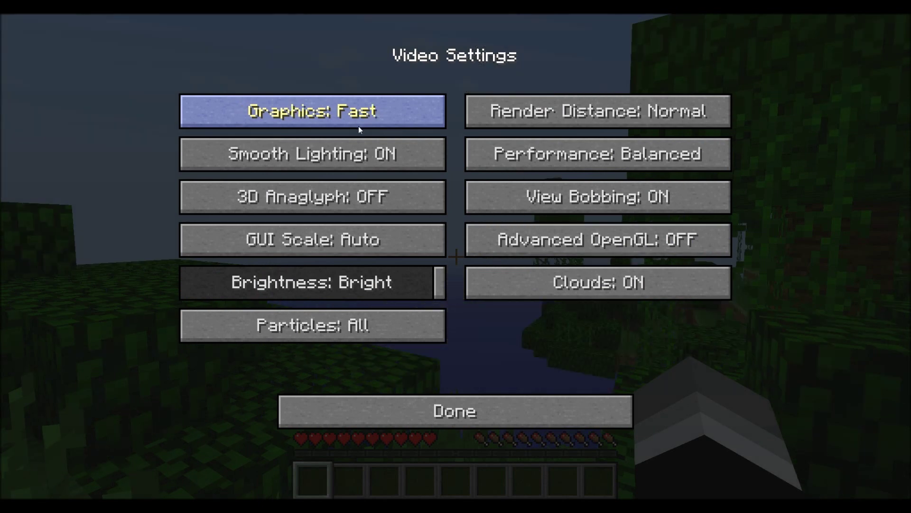
{"action": "left_click", "coordinate": [382, 100]}
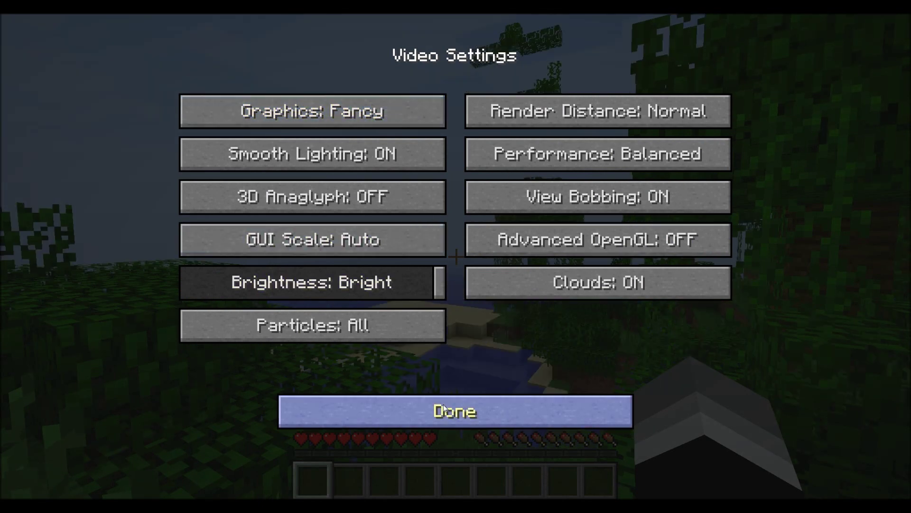
Leave the video settings, set the mouse sensitivity to 57%, and return to the game.
{"action": "left_click", "coordinate": [455, 411]}
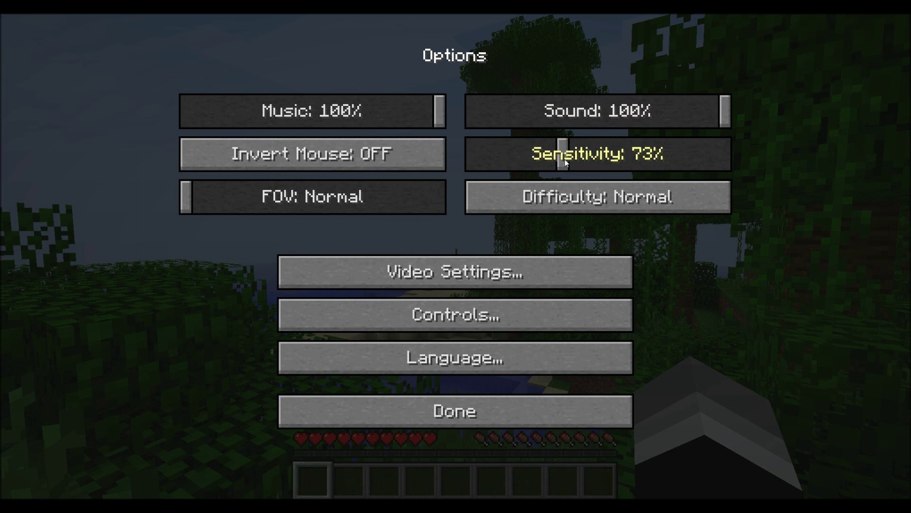
{"action": "left_click_drag", "start_coordinate": [552, 159], "coordinate": [544, 160]}
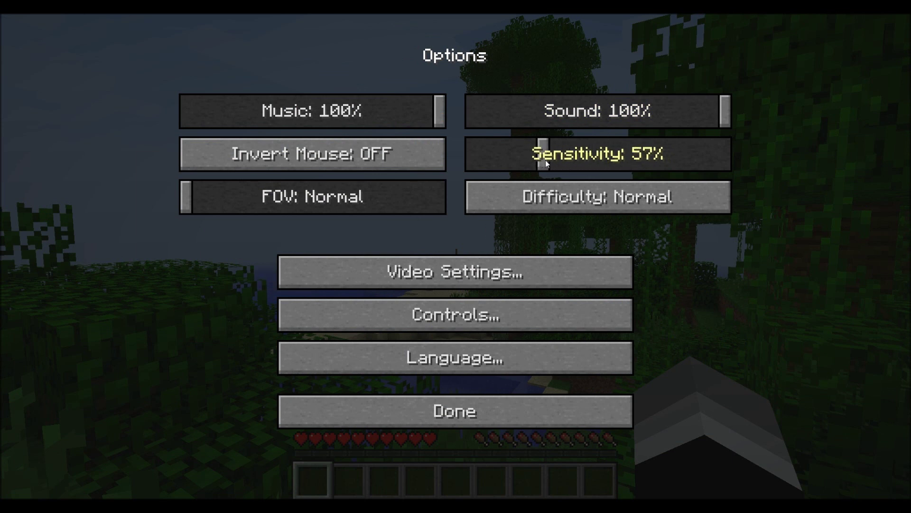
{"action": "key", "text": "Escape"}
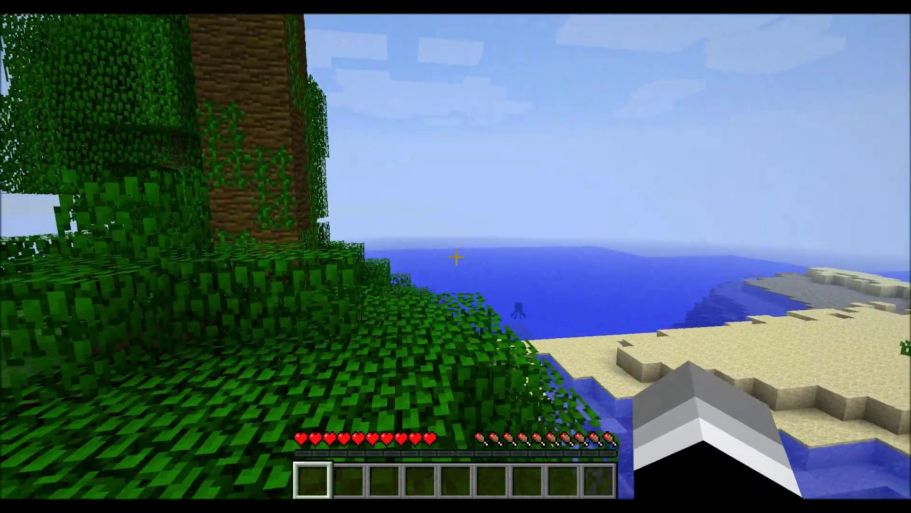
Turn on flying with the /fly command and fly up over the jungle treetops.
{"action": "key", "text": "t"}
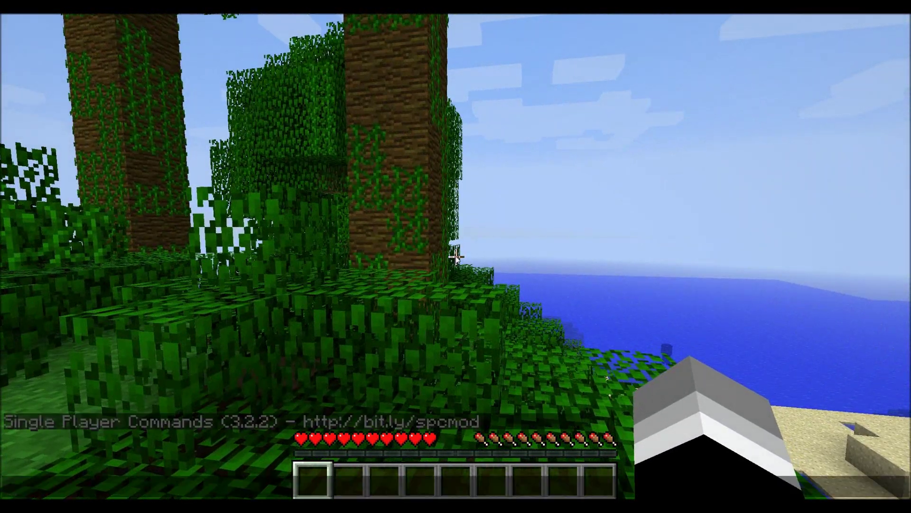
{"action": "type", "text": "/fly"}
{"action": "key", "text": "Return"}
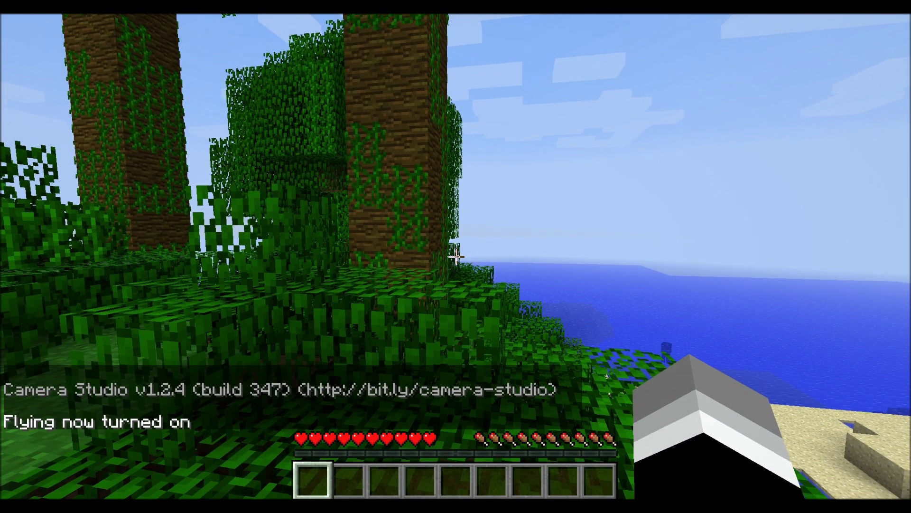
{"action": "key", "text": "space"}
{"action": "key", "text": "w"}
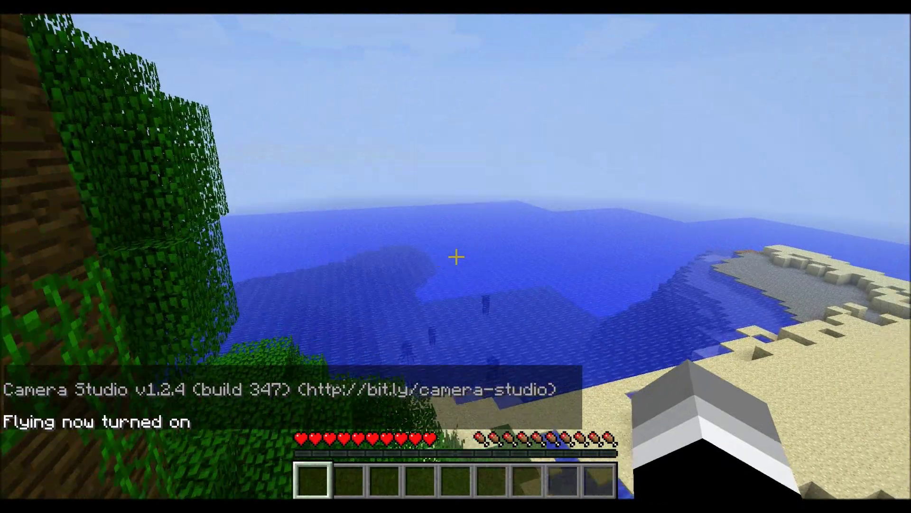
{"action": "key", "text": "w"}
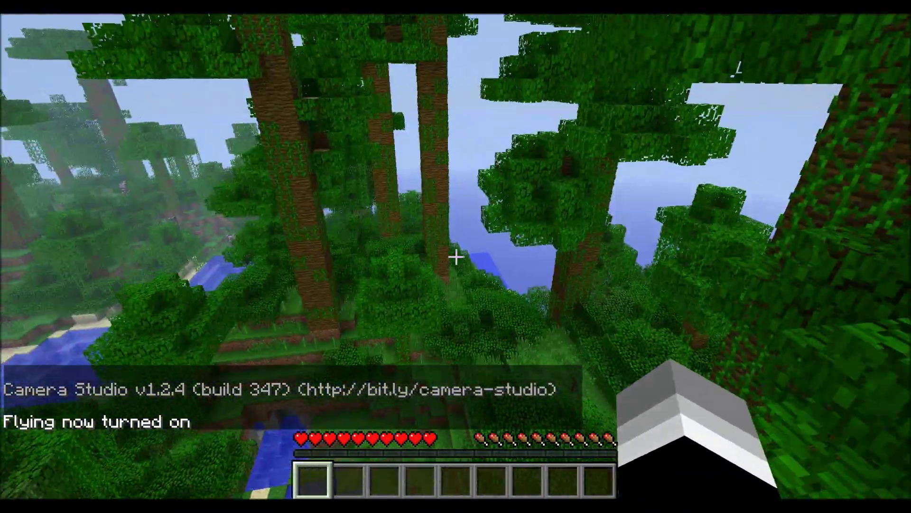
{"action": "key", "text": "space"}
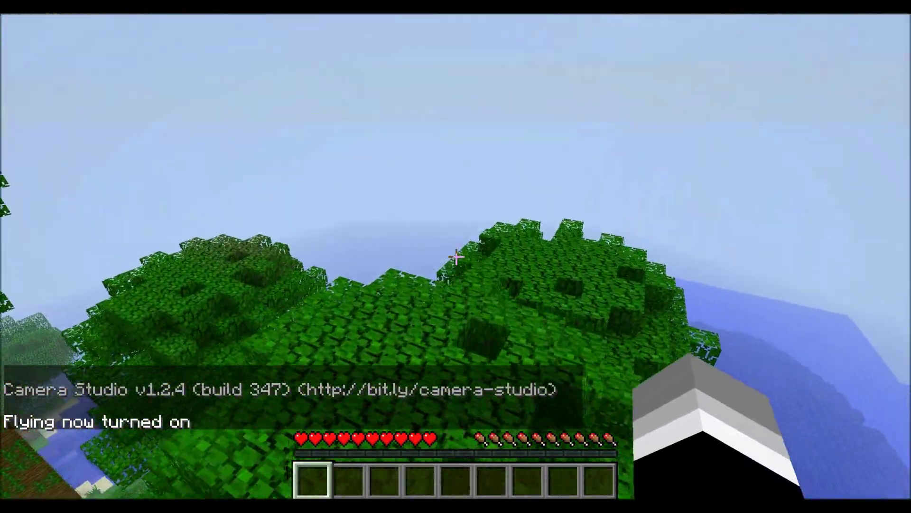
Turn flying off with a chat command while above the treetops and move forward across the leaves.
{"action": "key", "text": "t"}
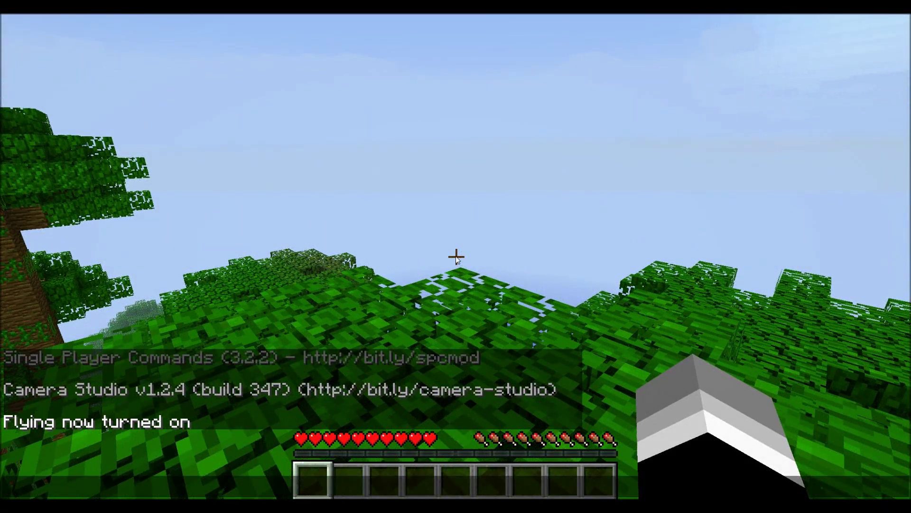
{"action": "key", "text": "w"}
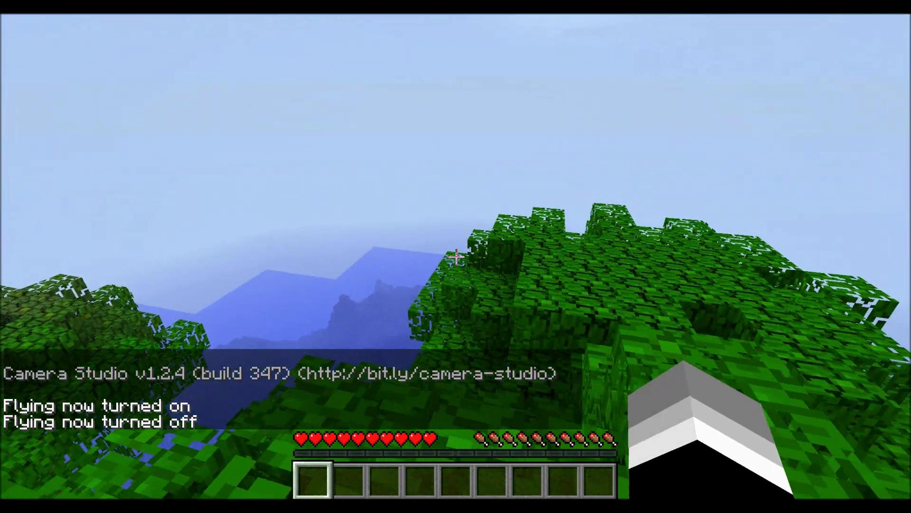